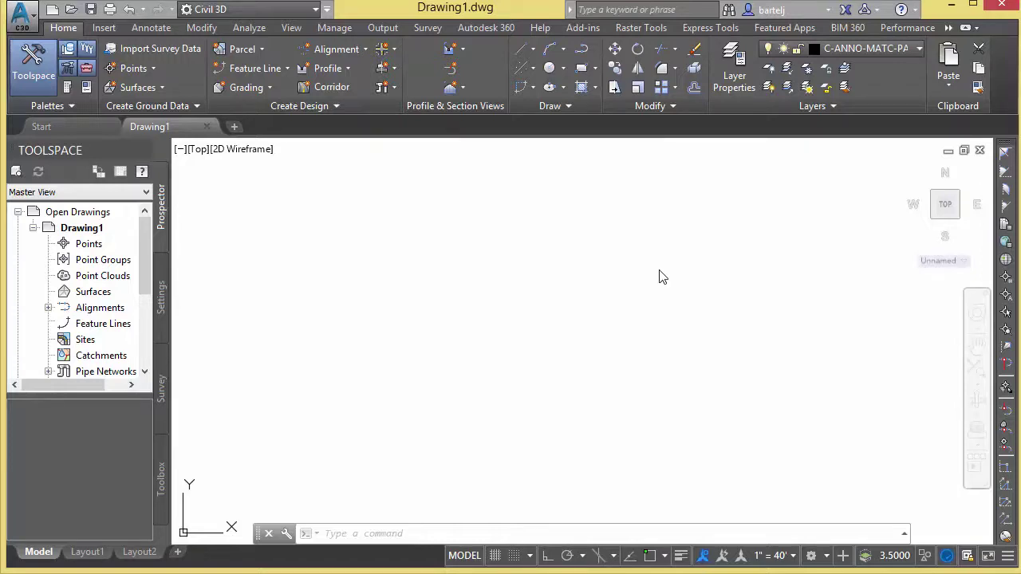
# Open Reference Example.dwg from the Production folder of C:\2016 Projects\Project X1.
pyautogui.click(71, 10)
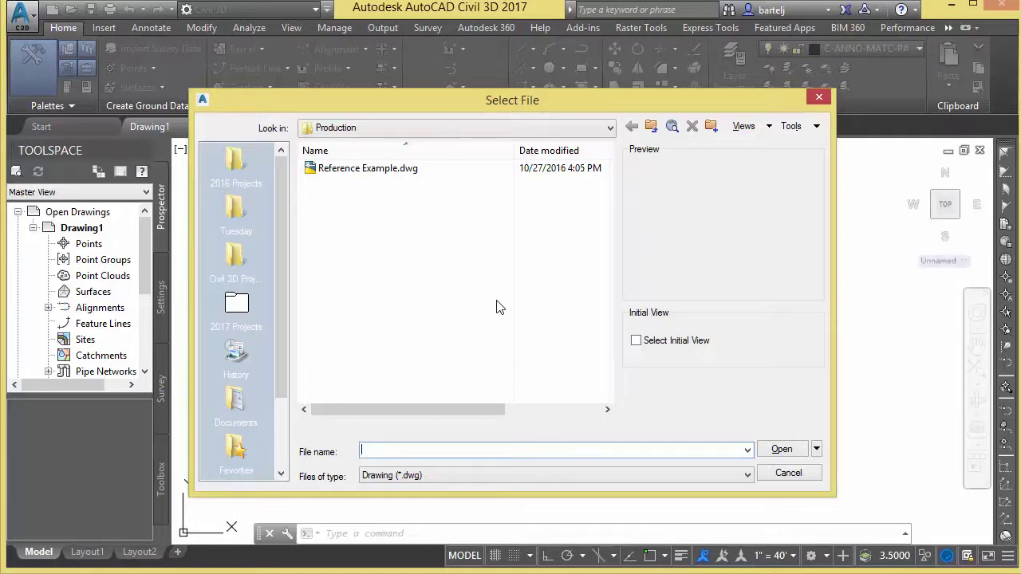
pyautogui.click(236, 164)
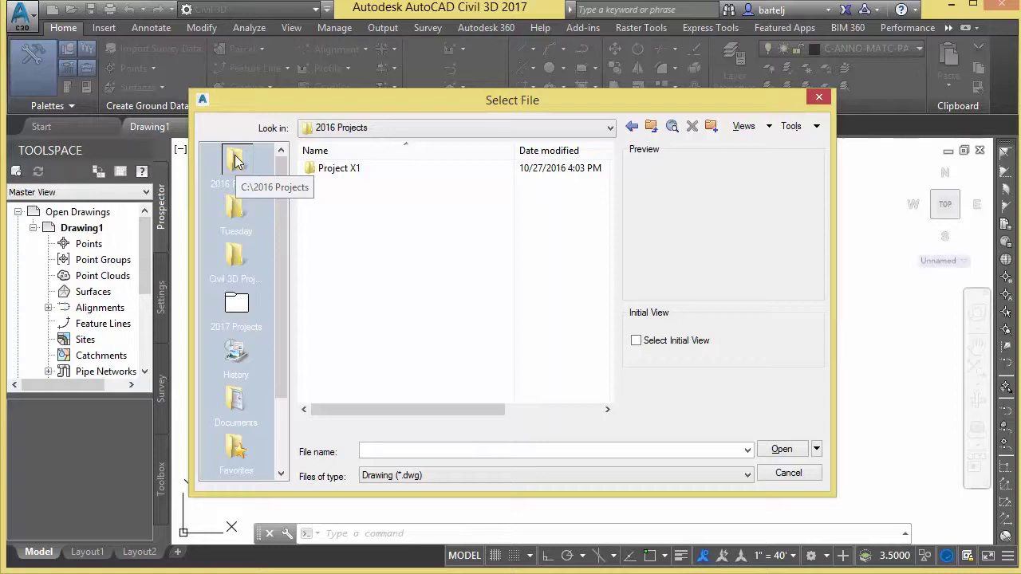
pyautogui.doubleClick(348, 174)
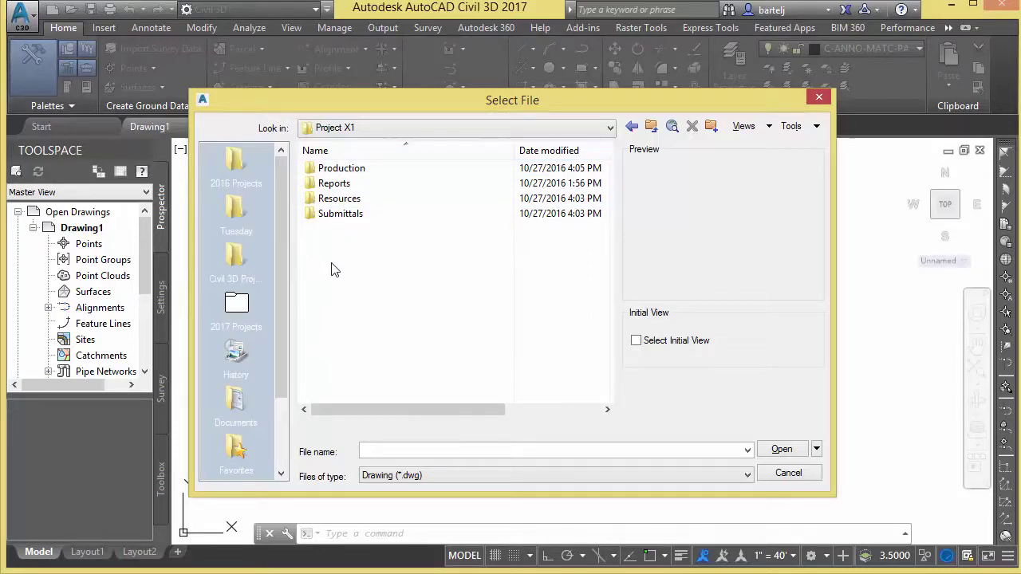
pyautogui.doubleClick(353, 171)
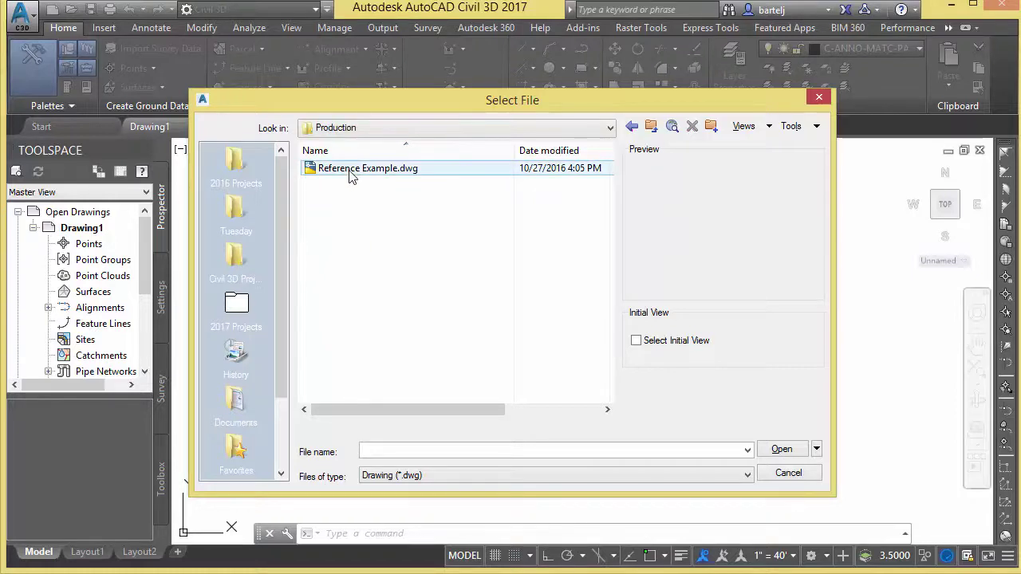
pyautogui.click(351, 171)
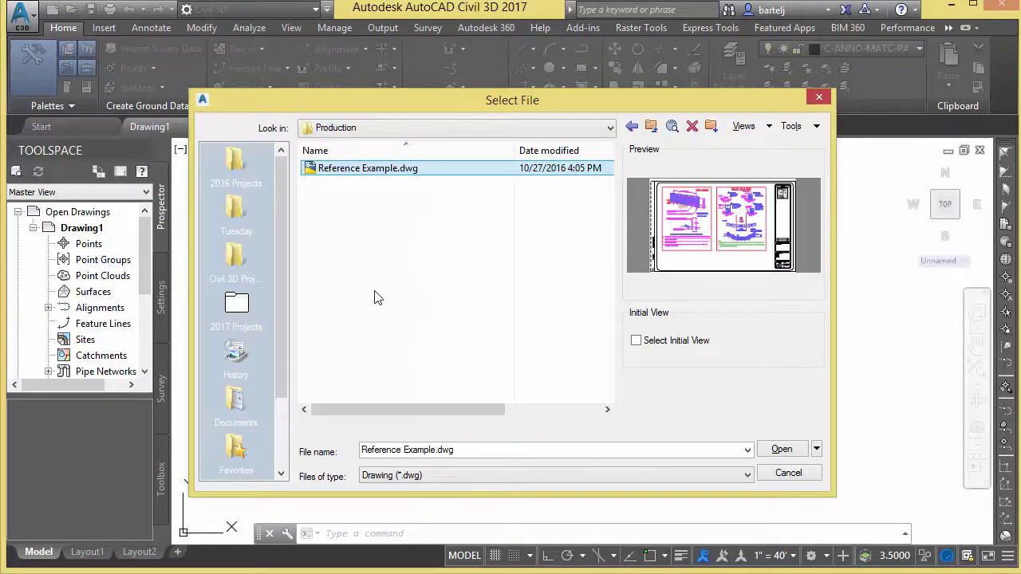
pyautogui.click(769, 451)
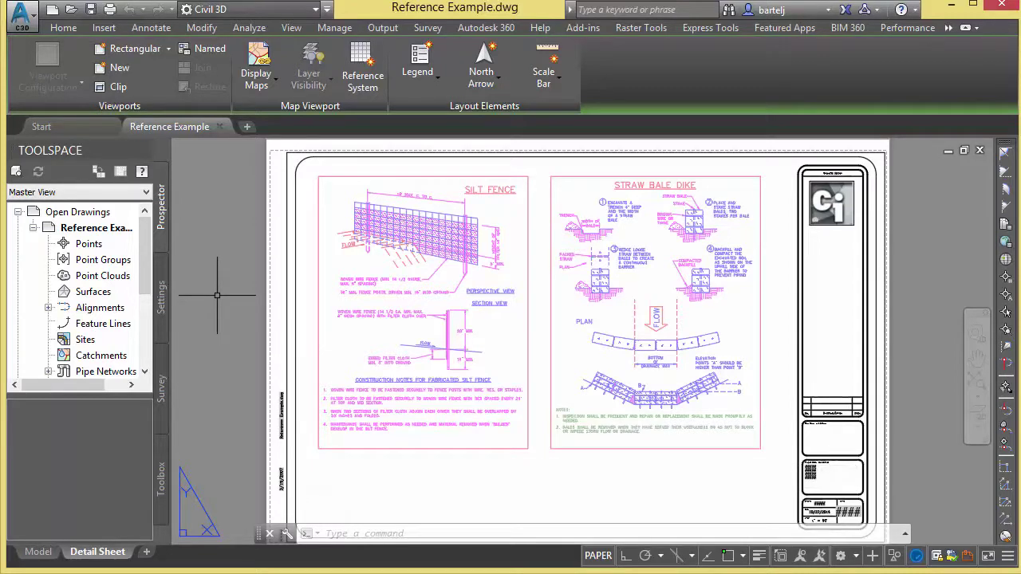
# Examine the drawing's external references and their saved paths, and close Civil 3D.
pyautogui.write('xref')
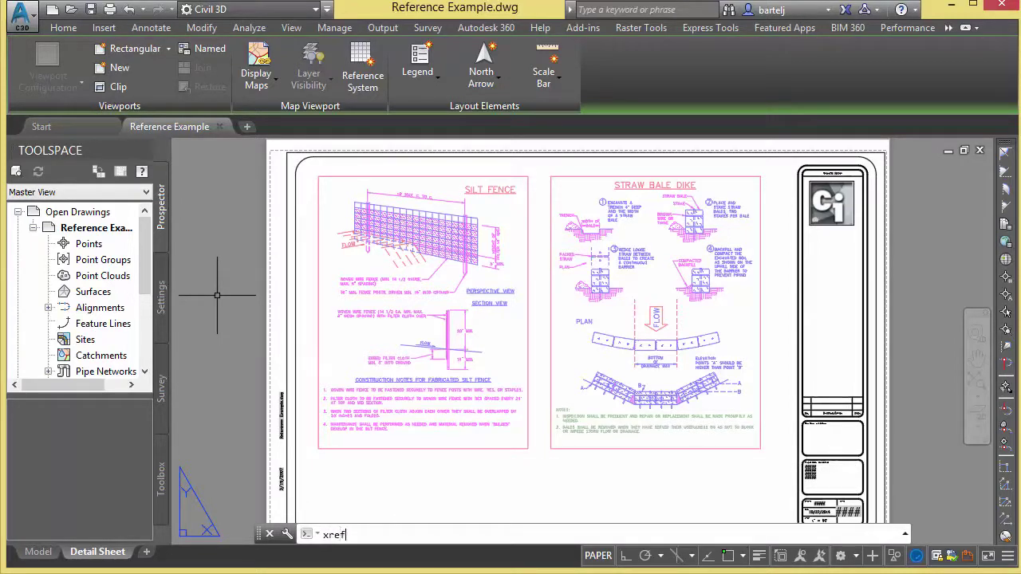
pyautogui.press('Return')
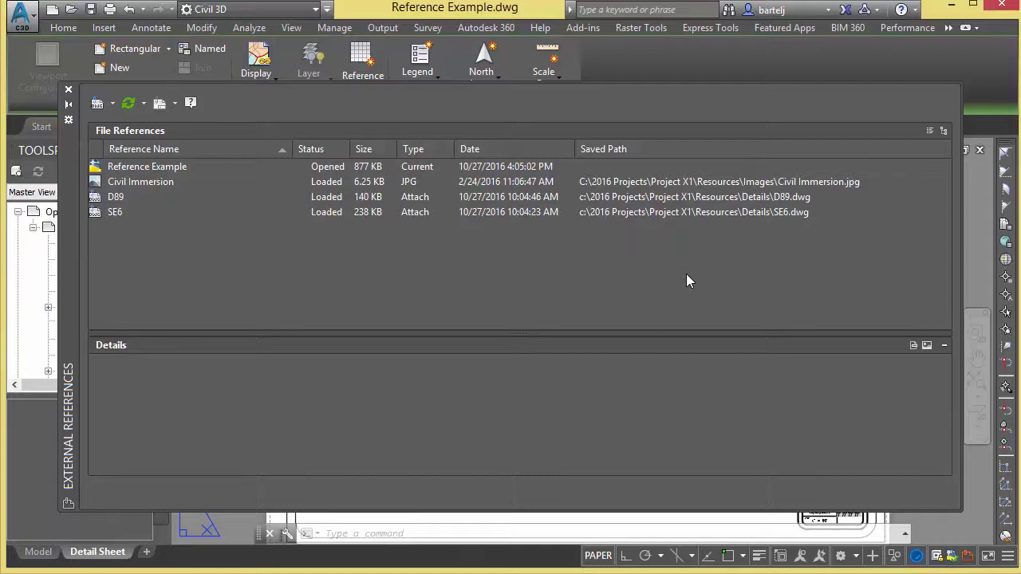
pyautogui.click(69, 90)
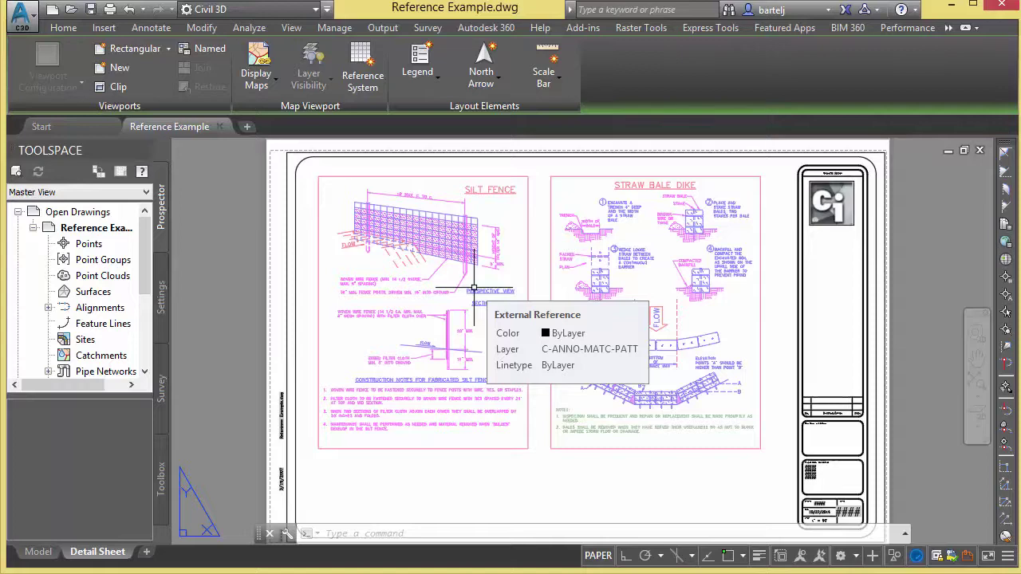
pyautogui.click(997, 8)
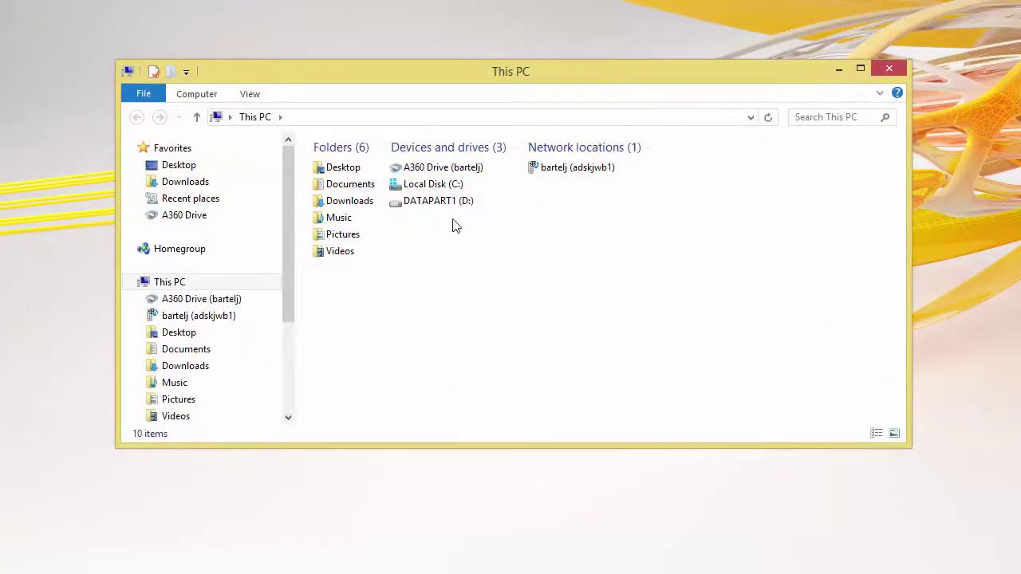
# Move the Project X1 folder from C:\2016 Projects to D:\2016 Projects in File Explorer.
pyautogui.doubleClick(424, 188)
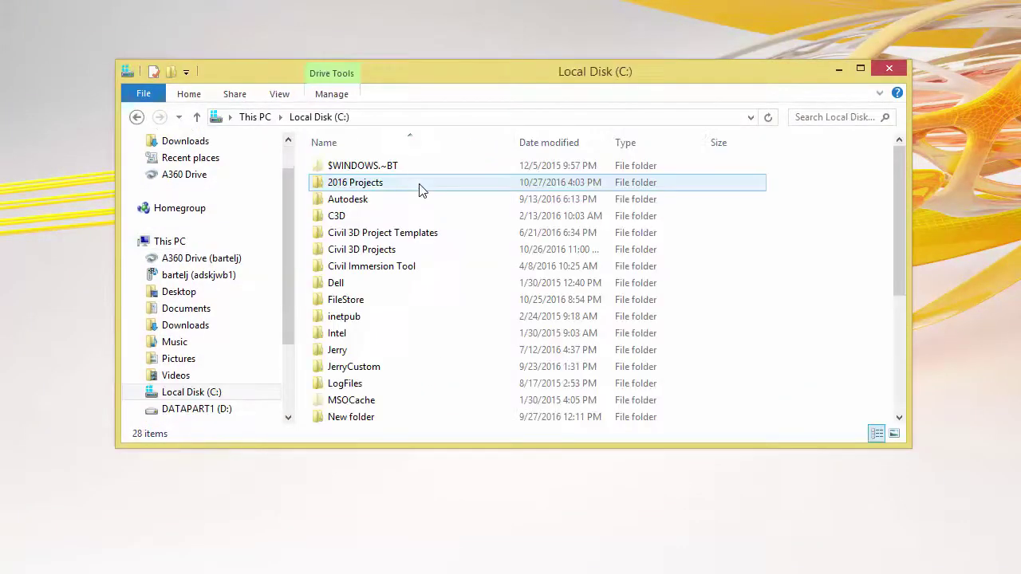
pyautogui.doubleClick(379, 185)
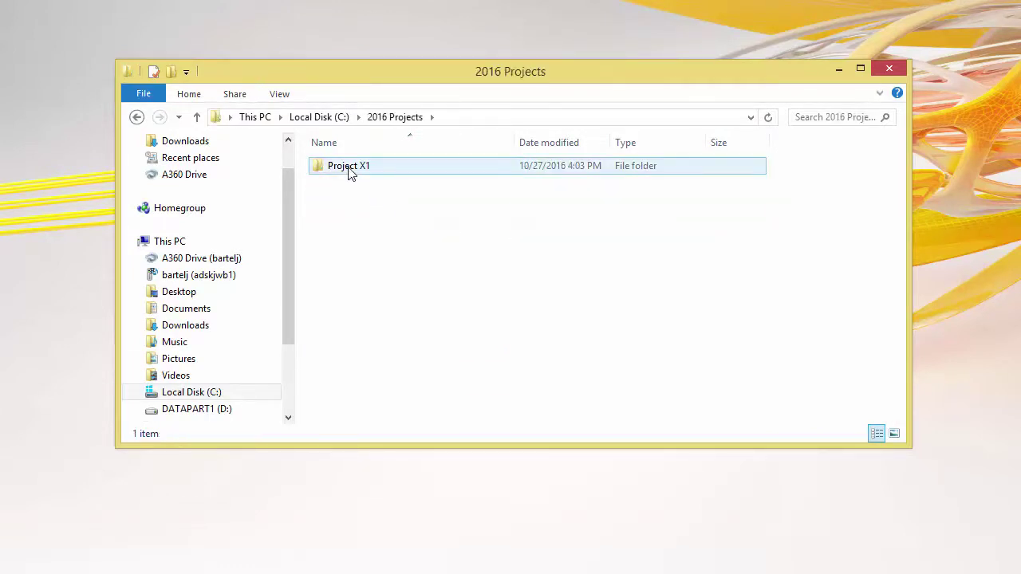
pyautogui.rightClick(347, 169)
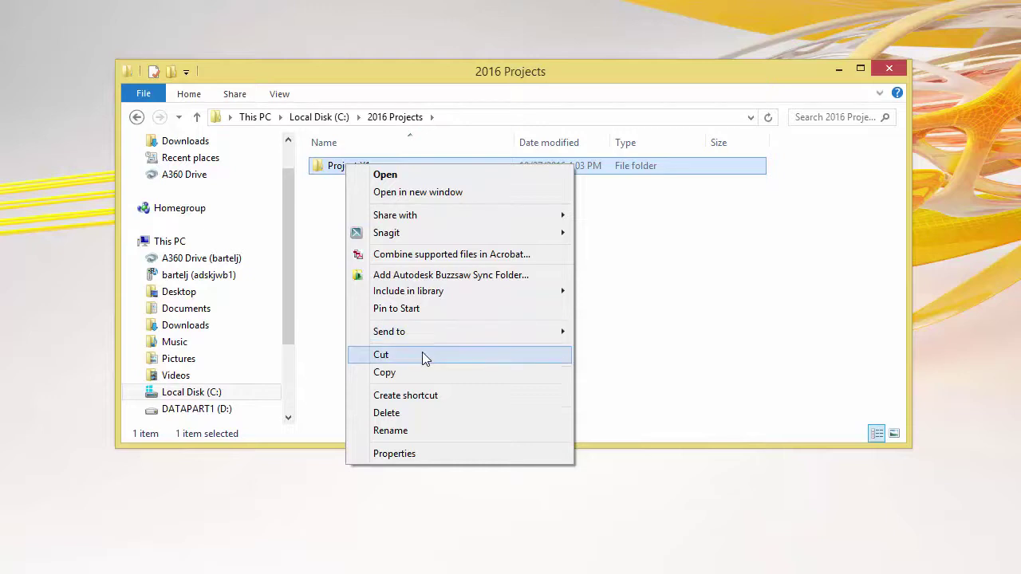
pyautogui.click(422, 353)
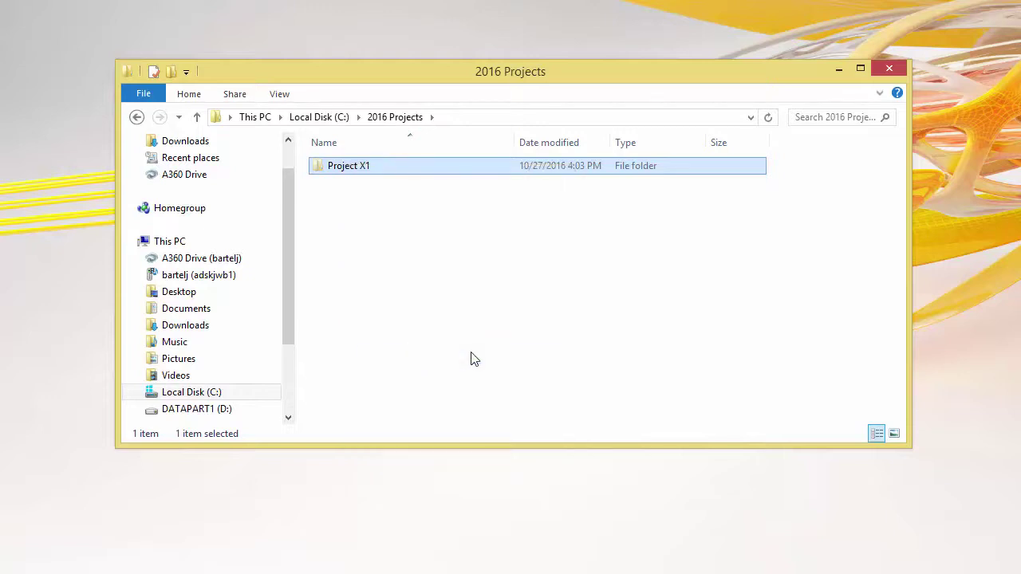
pyautogui.click(217, 413)
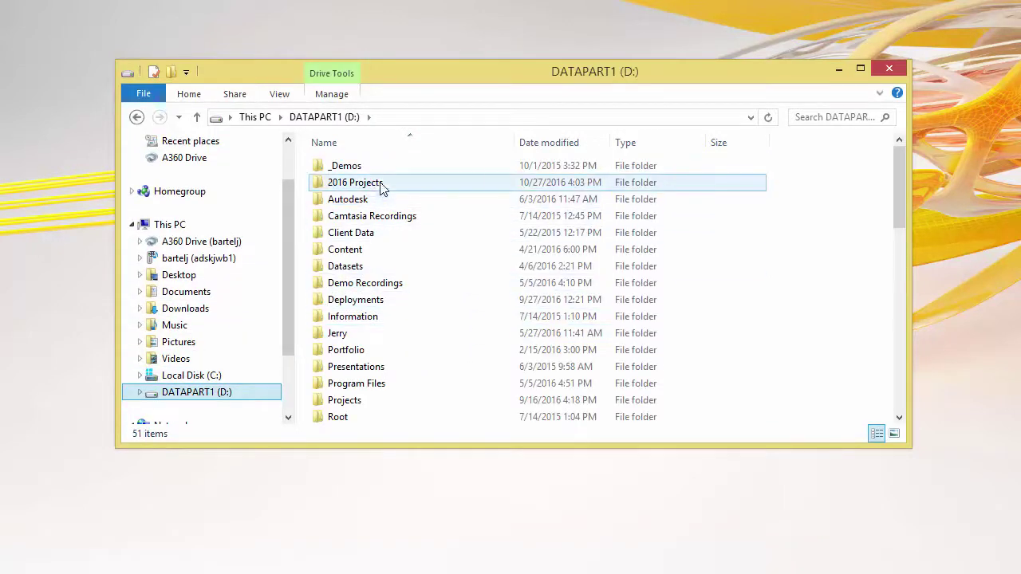
pyautogui.doubleClick(377, 185)
pyautogui.rightClick(360, 201)
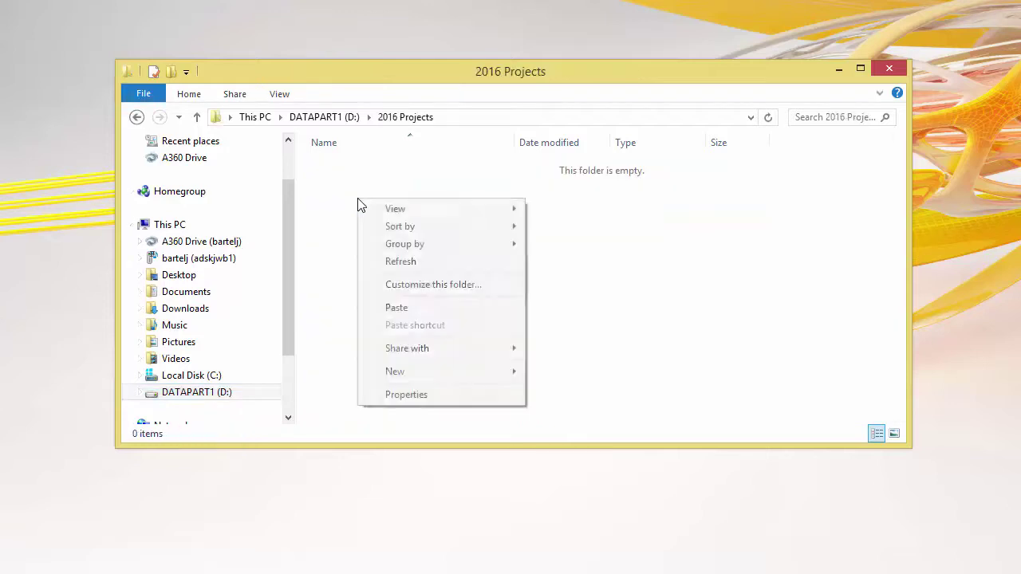
pyautogui.click(425, 310)
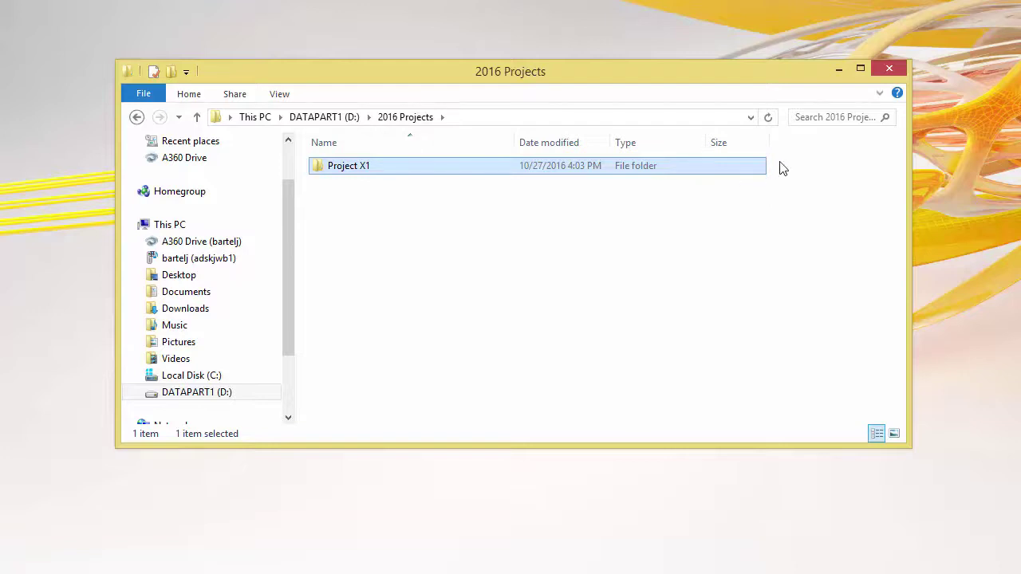
pyautogui.click(887, 67)
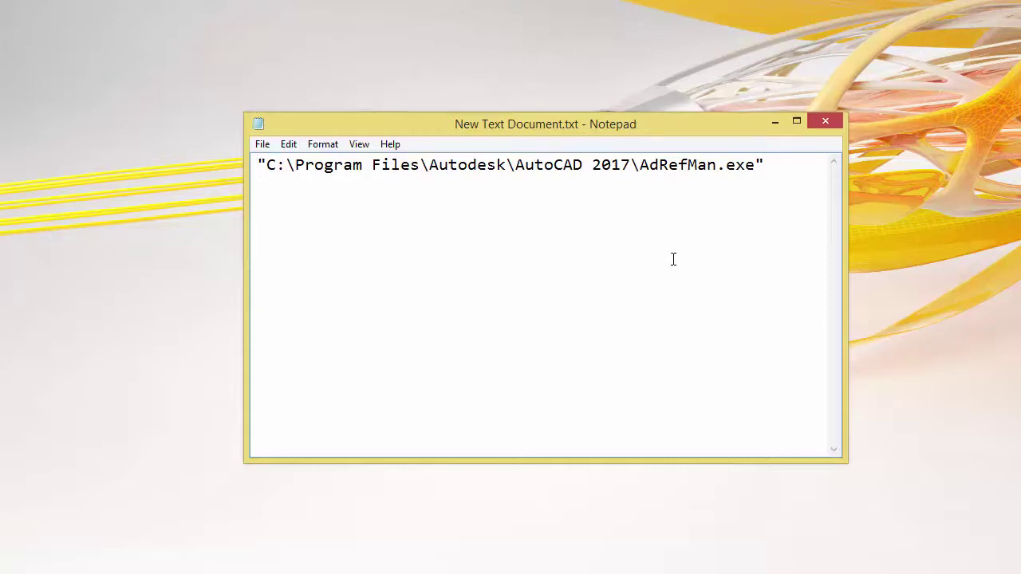
# Set the Notepad document aside and start adding drawings in Reference Manager.
pyautogui.click(774, 122)
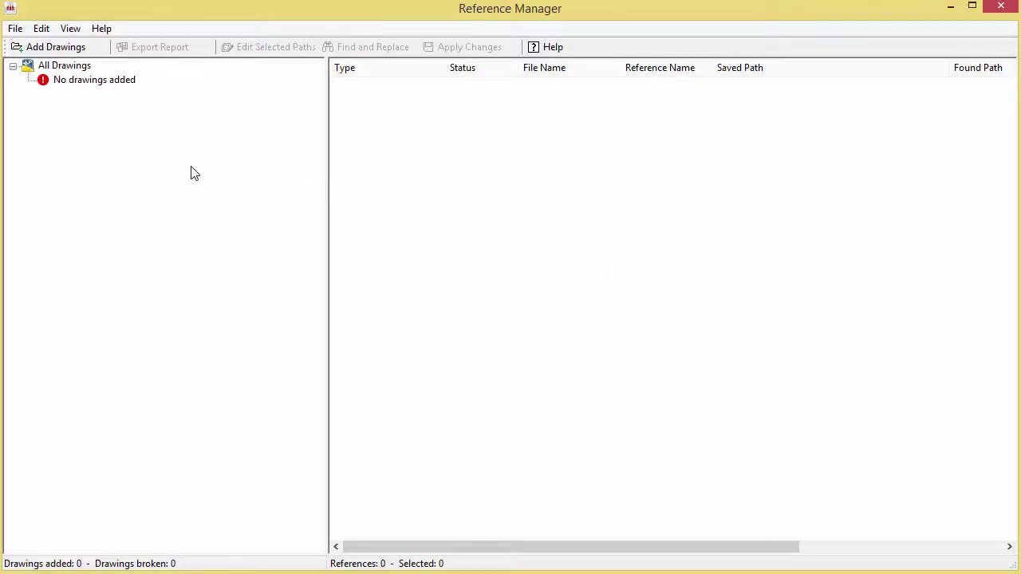
pyautogui.click(55, 47)
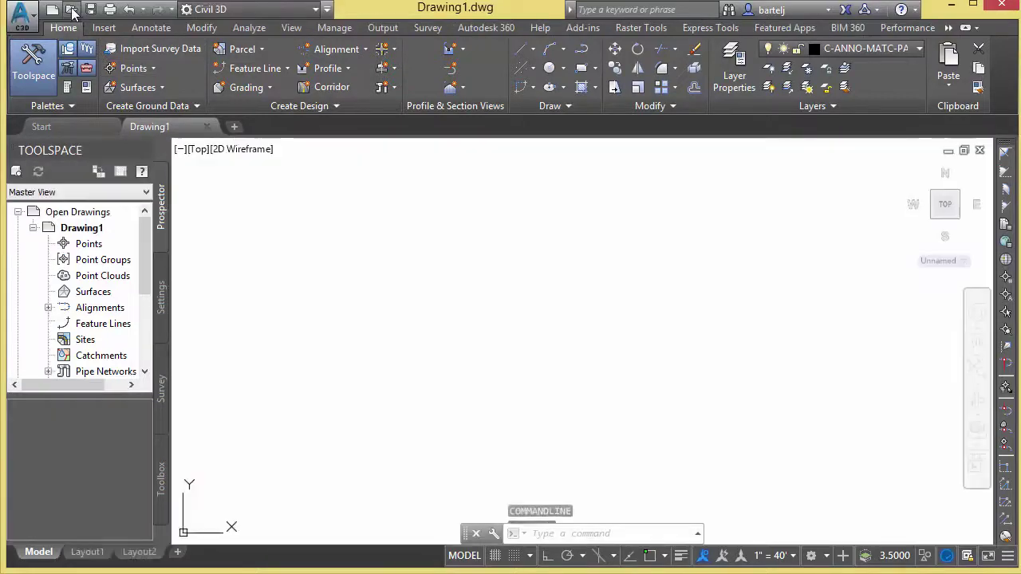
# Open Reference Example.dwg from D:\2016 Projects\Project X1\Production in Civil 3D to check its references, and close the program.
pyautogui.click(71, 10)
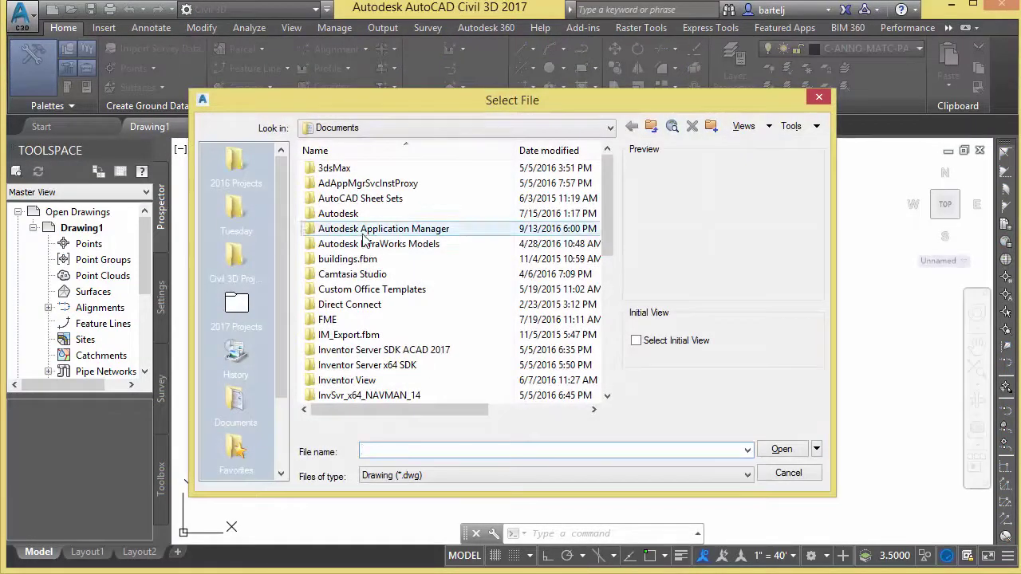
pyautogui.click(610, 130)
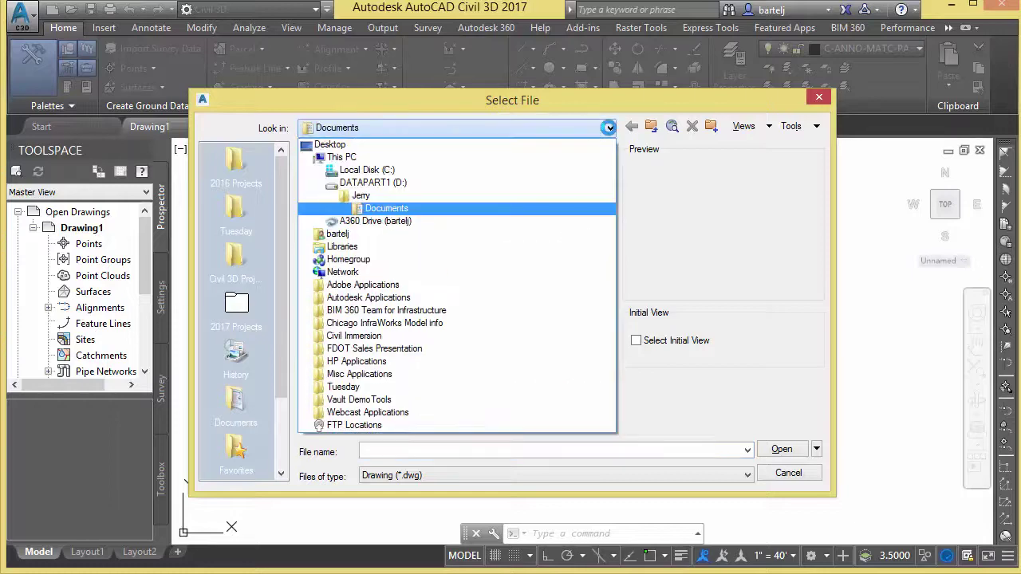
pyautogui.click(432, 187)
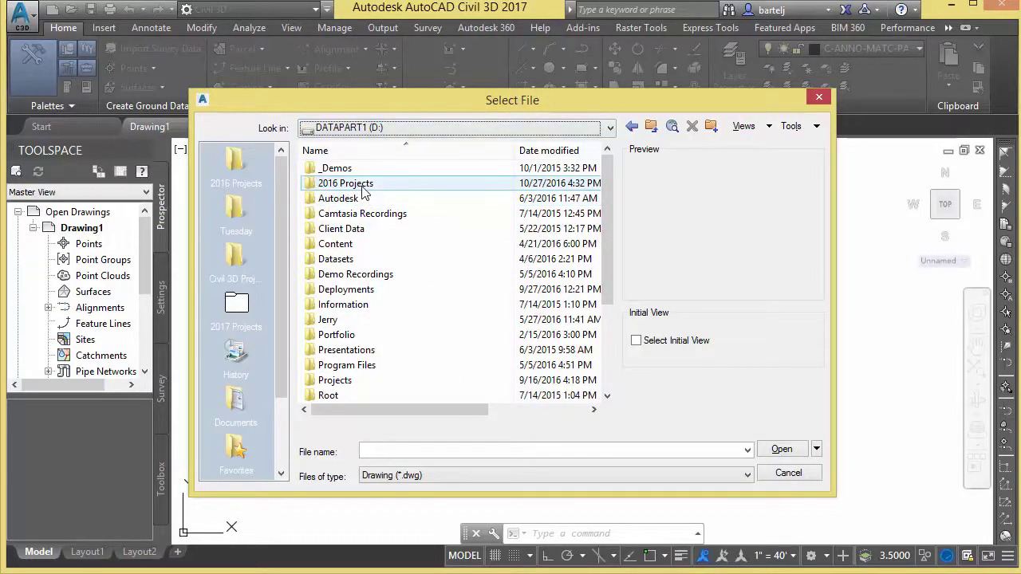
pyautogui.doubleClick(365, 184)
pyautogui.doubleClick(356, 170)
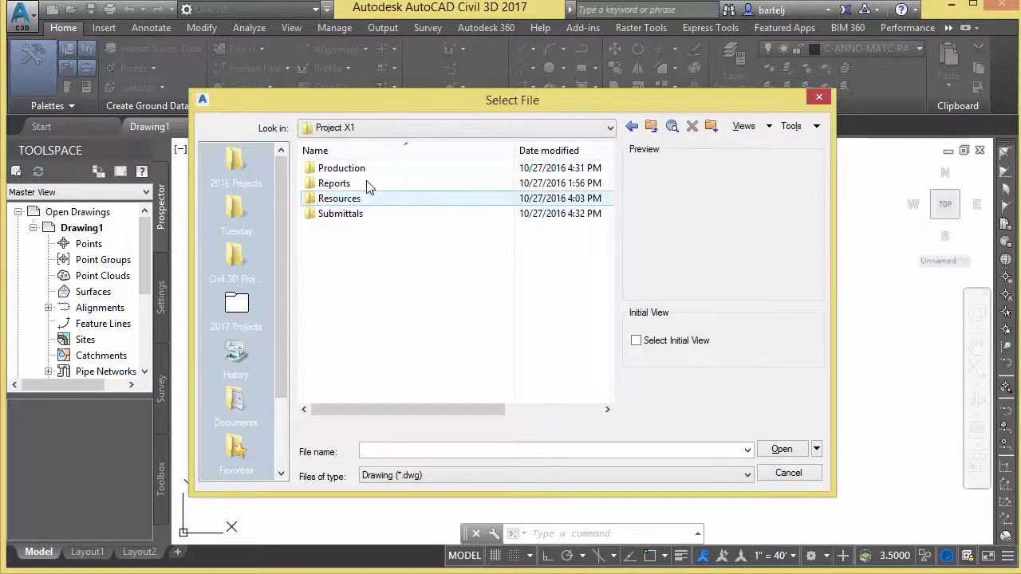
pyautogui.doubleClick(360, 169)
pyautogui.click(380, 170)
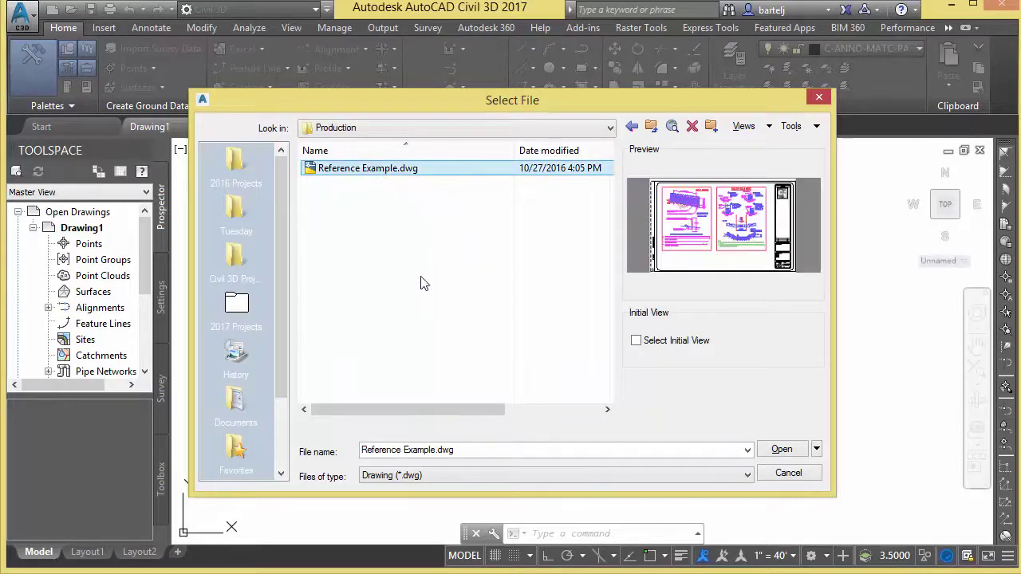
pyautogui.click(781, 449)
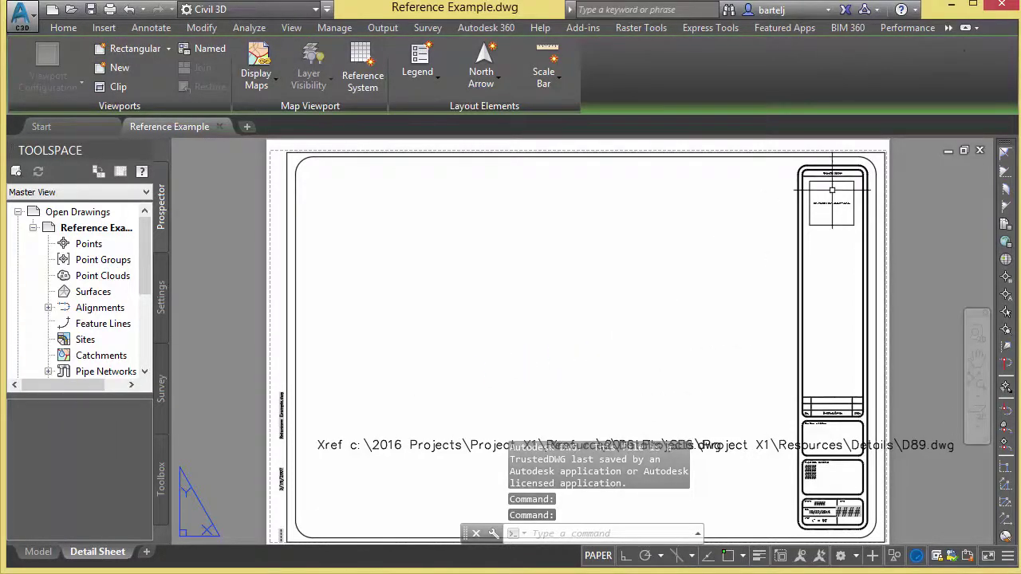
pyautogui.click(998, 7)
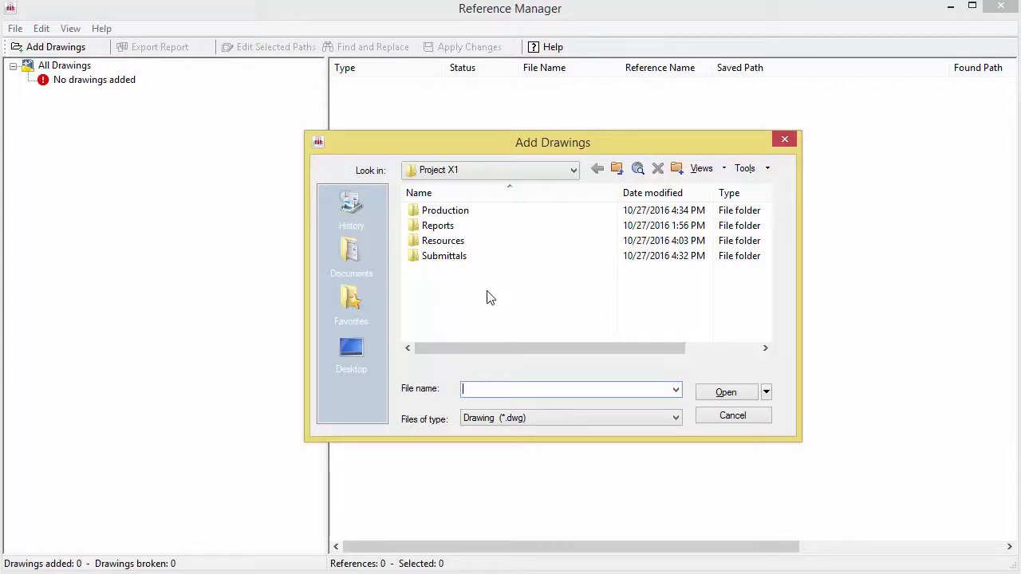
# Add Reference Example.dwg from the Production folder to Reference Manager, including all xrefs regardless of nesting level.
pyautogui.doubleClick(446, 212)
pyautogui.click(471, 211)
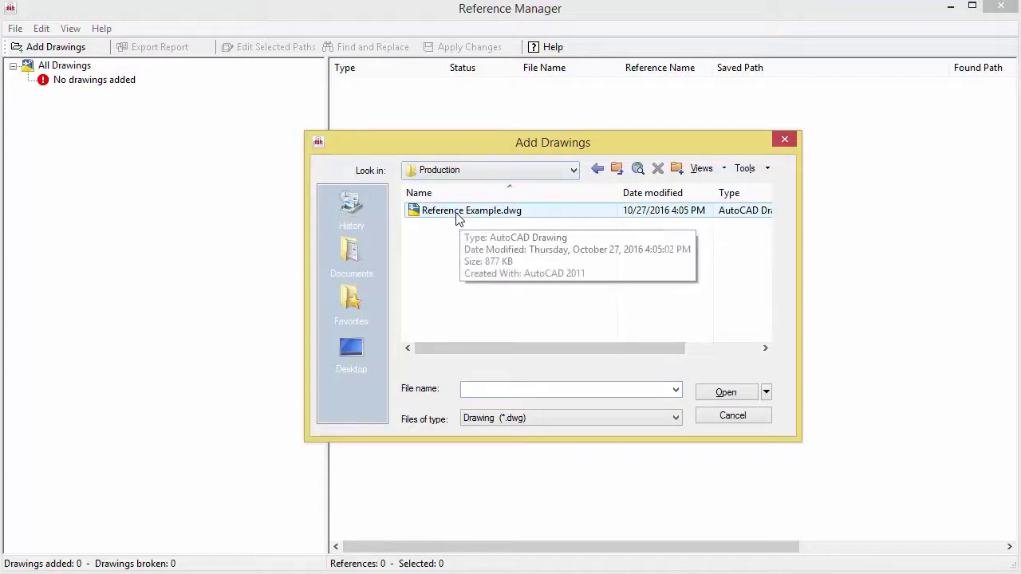
pyautogui.click(722, 392)
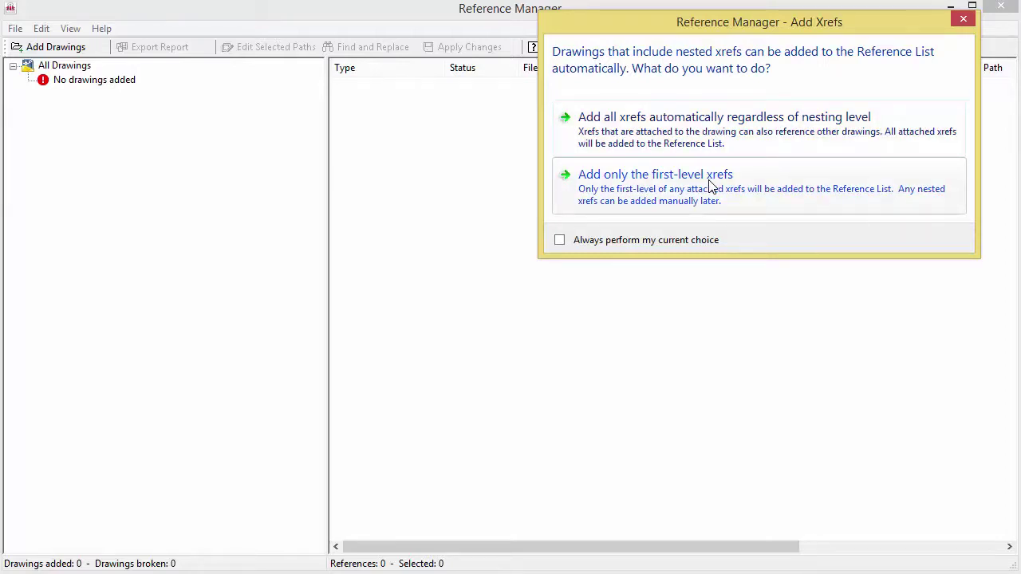
pyautogui.click(696, 125)
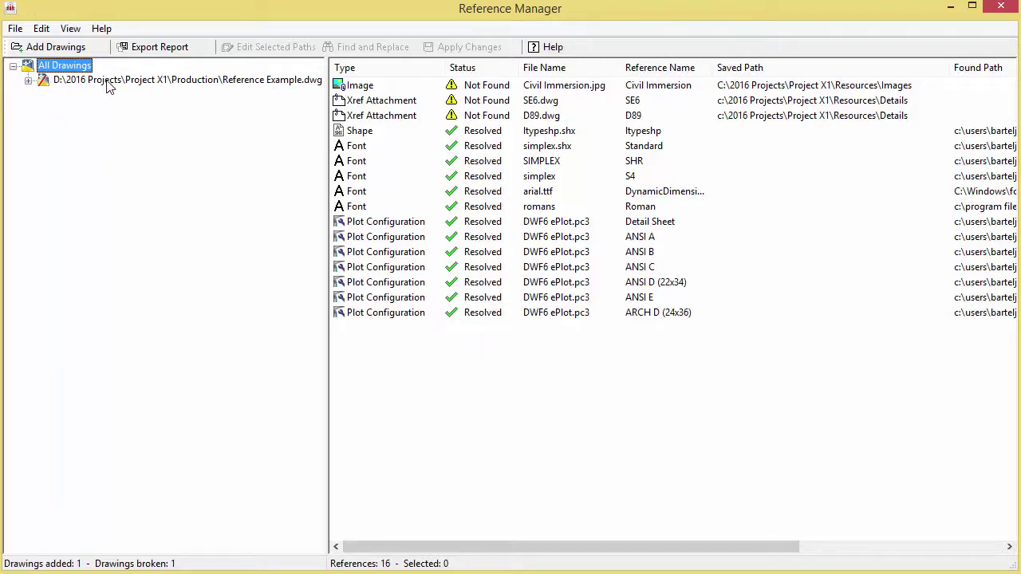
# Examine the added drawing's xrefs, shapes and images in the Reference Manager tree.
pyautogui.click(28, 81)
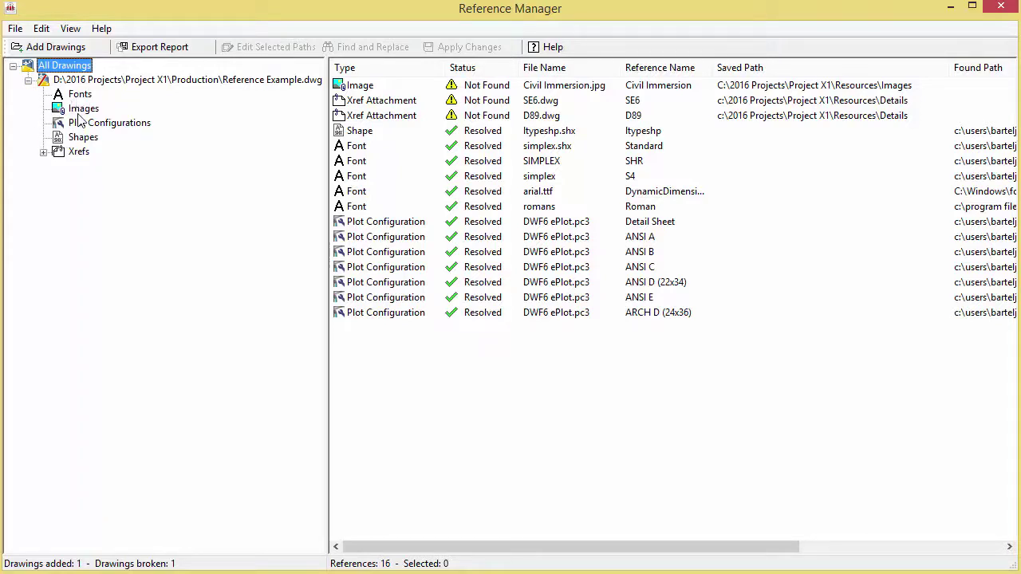
pyautogui.click(43, 154)
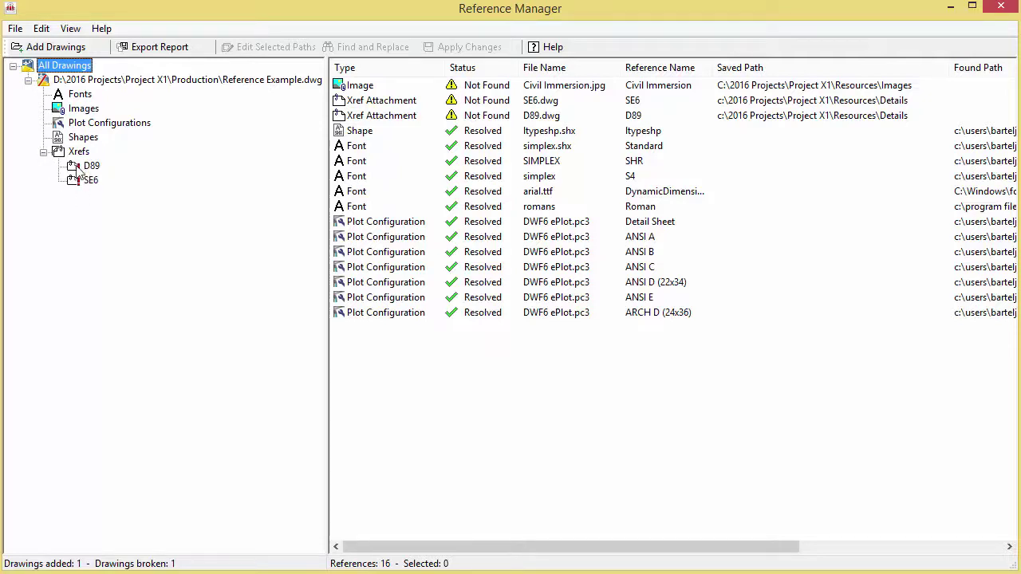
pyautogui.click(91, 140)
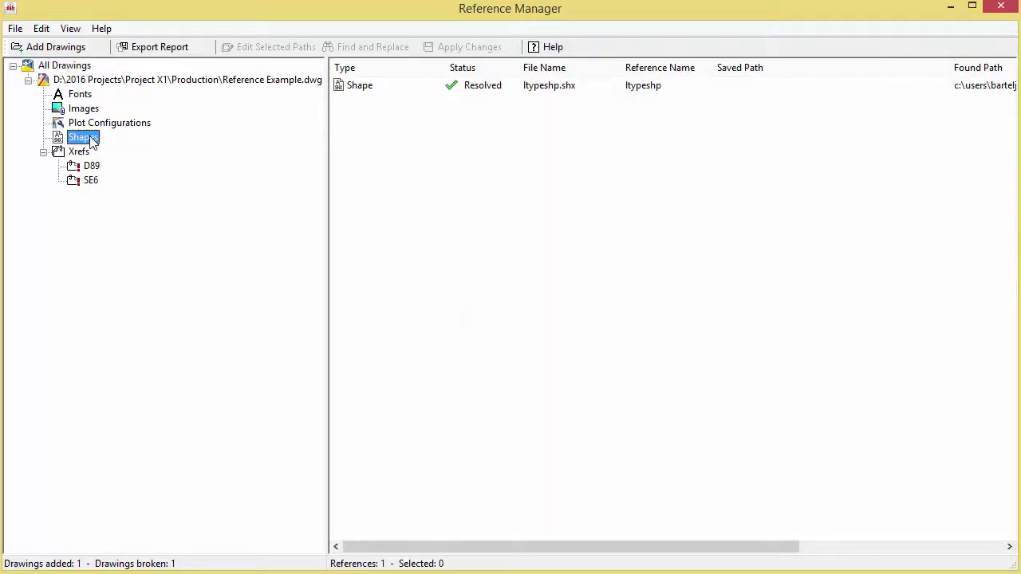
pyautogui.click(86, 109)
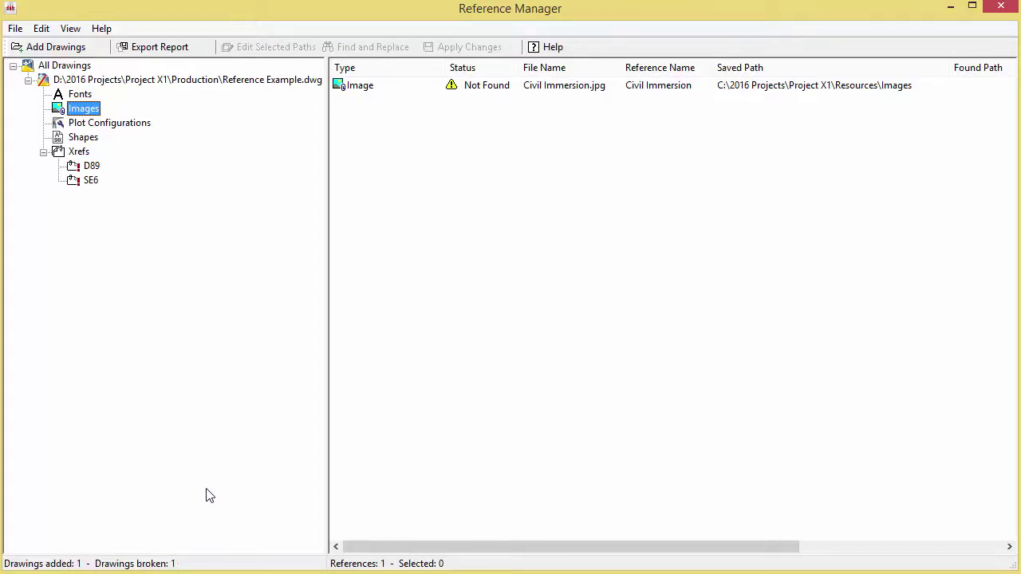
pyautogui.click(43, 151)
# List the references by reference type and examine the fonts, images, plot configurations and xrefs branches.
pyautogui.click(71, 29)
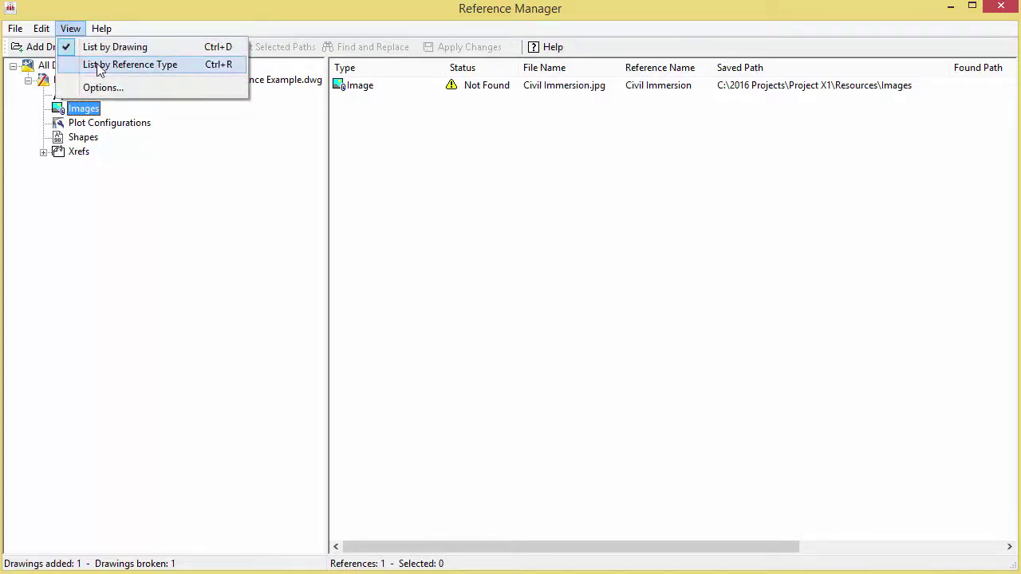
pyautogui.click(100, 65)
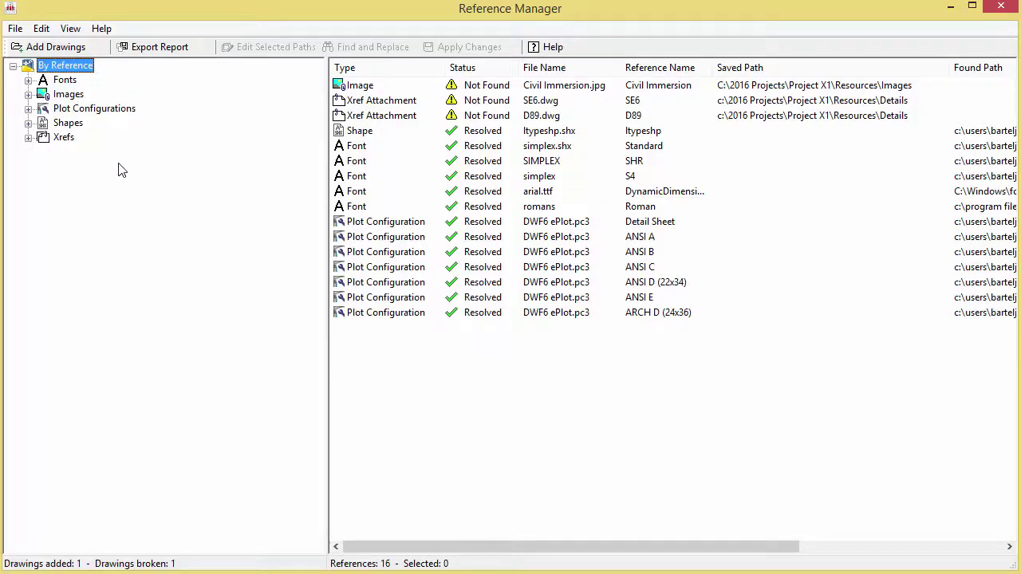
pyautogui.click(28, 80)
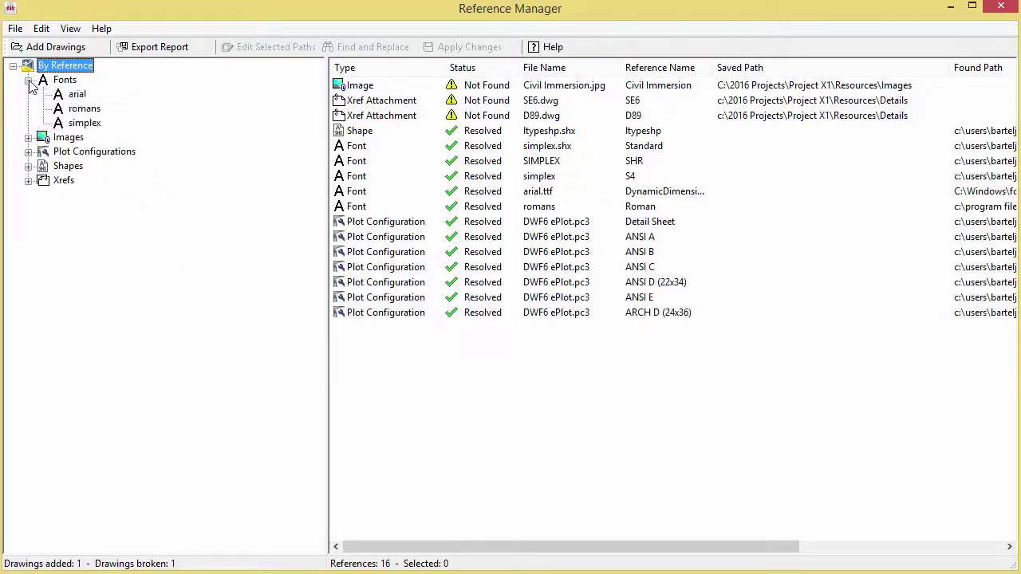
pyautogui.click(29, 80)
pyautogui.click(28, 95)
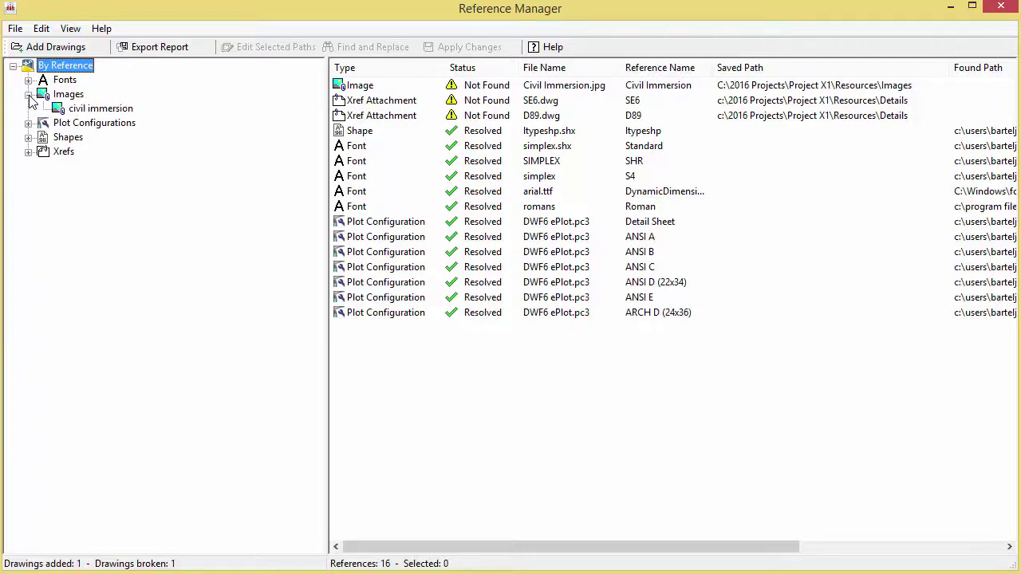
pyautogui.click(29, 95)
pyautogui.click(29, 110)
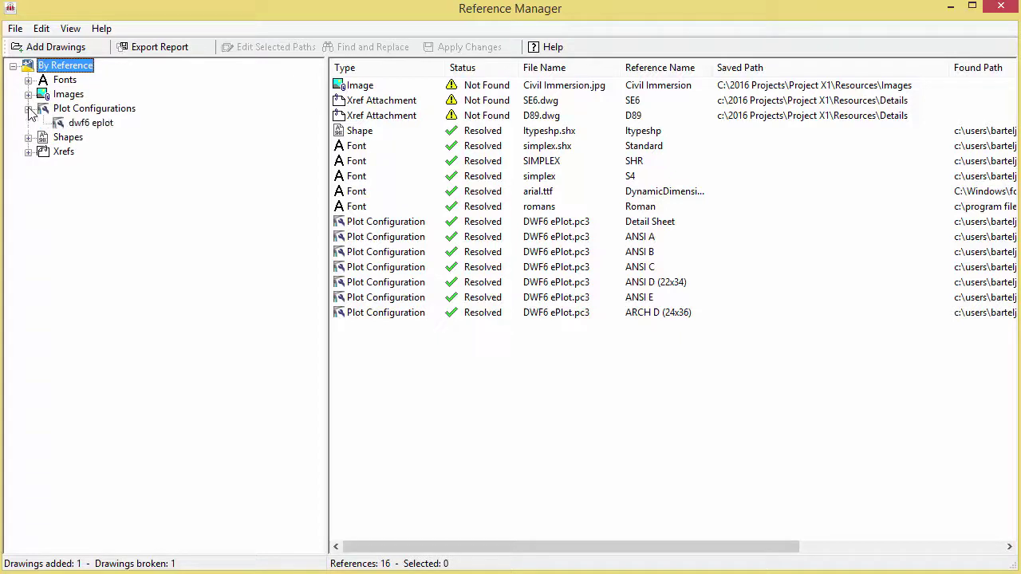
pyautogui.click(29, 110)
pyautogui.click(29, 137)
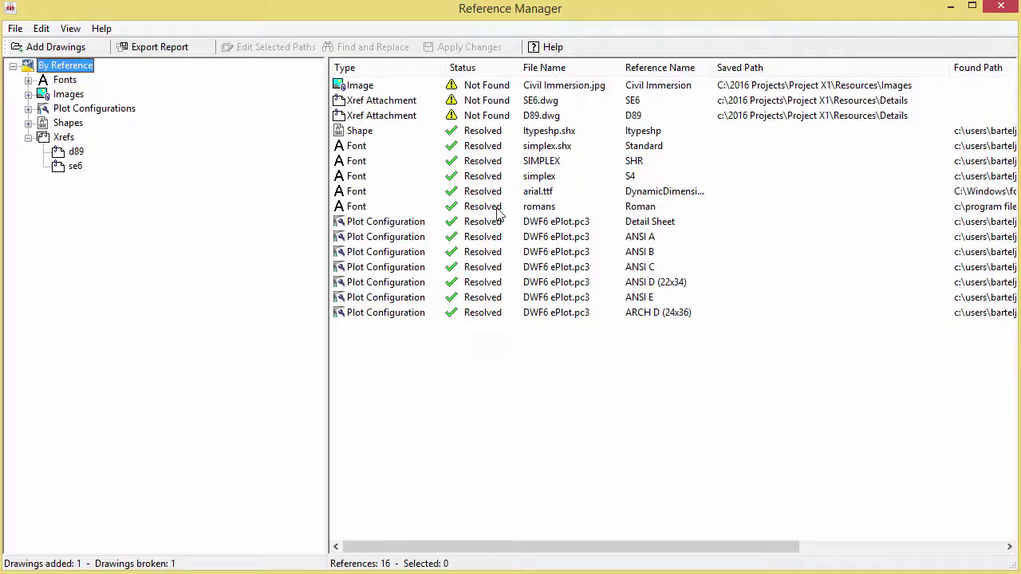
# Sort the reference list by status in both directions and check the sorting and display options for its columns.
pyautogui.click(474, 69)
pyautogui.click(474, 68)
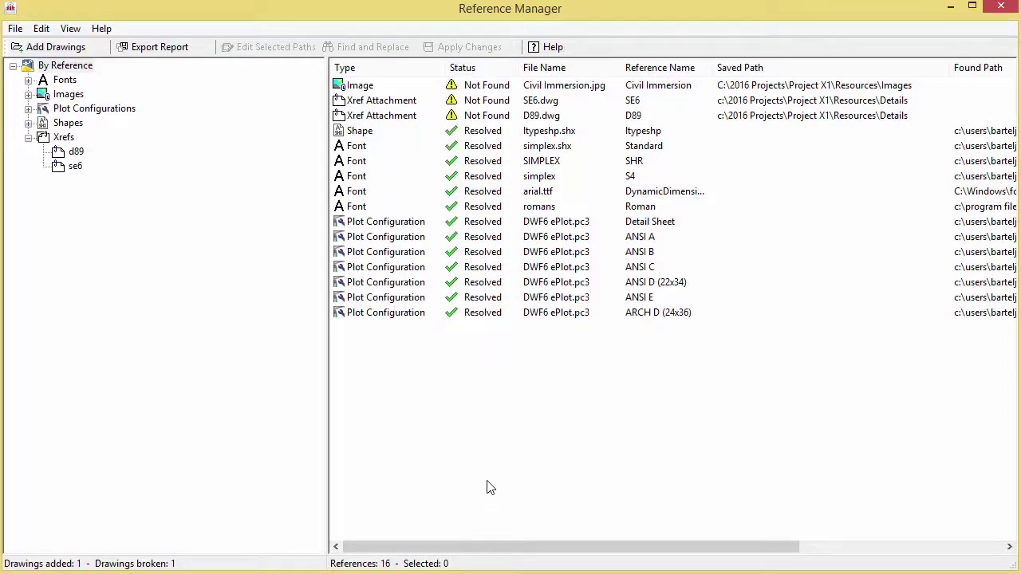
pyautogui.click(479, 69)
pyautogui.click(478, 70)
pyautogui.moveTo(535, 549)
pyautogui.mouseDown()
pyautogui.moveTo(754, 551)
pyautogui.moveTo(768, 559)
pyautogui.moveTo(713, 563)
pyautogui.moveTo(780, 566)
pyautogui.moveTo(577, 564)
pyautogui.mouseUp()
pyautogui.moveTo(558, 566); pyautogui.dragTo(515, 563)
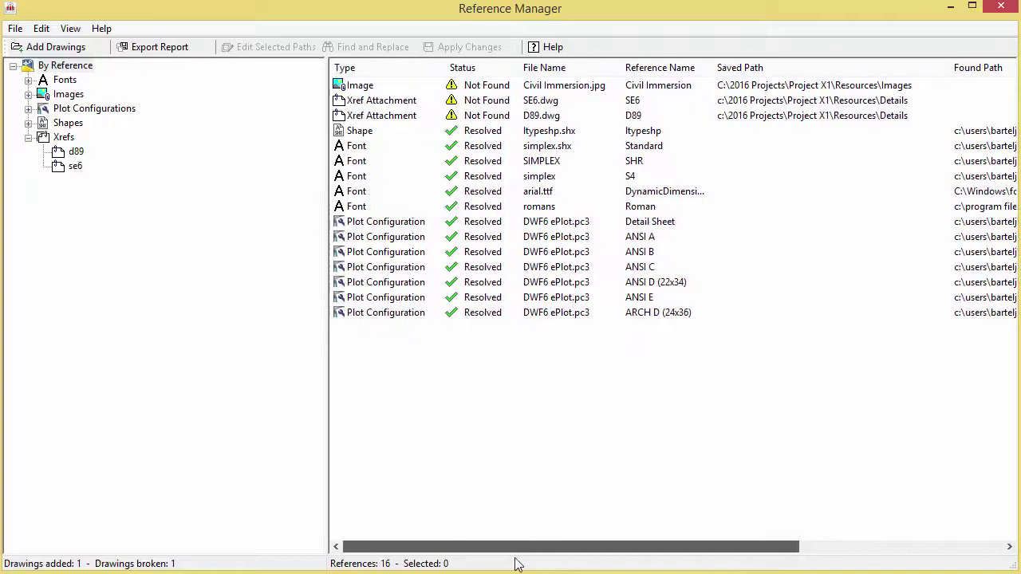
pyautogui.rightClick(399, 73)
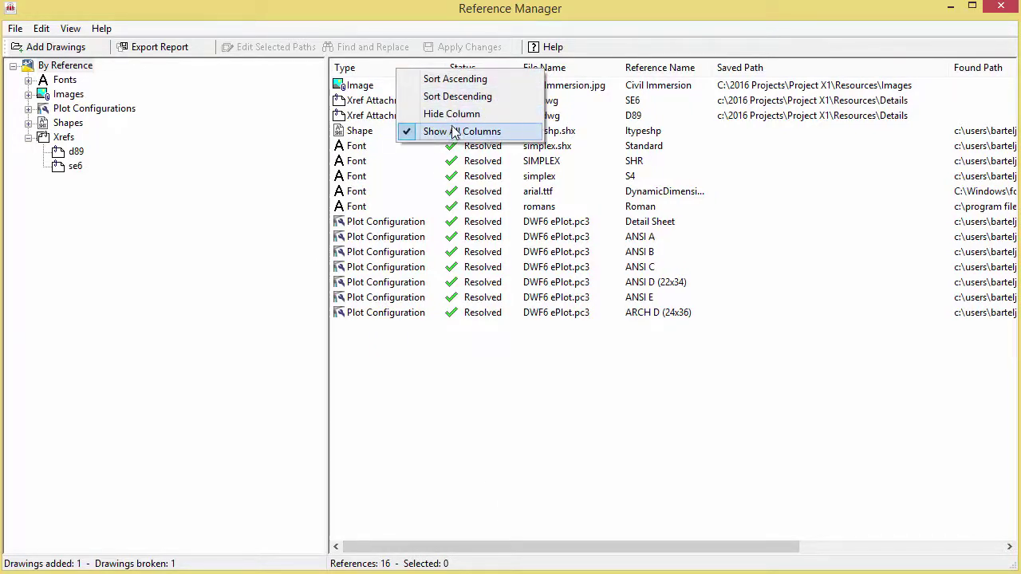
pyautogui.click(452, 373)
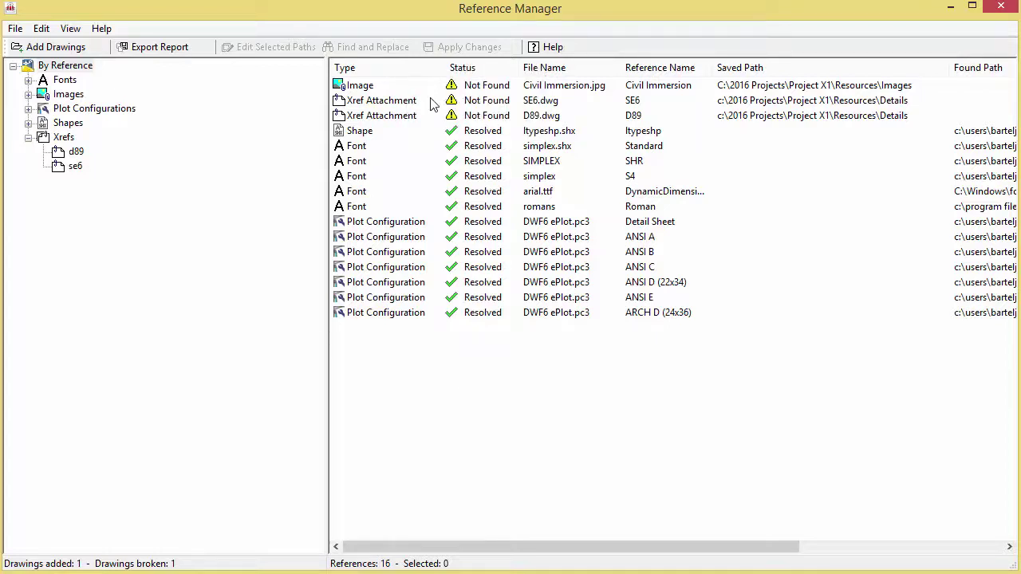
# Replace c: with d: in the saved path of the SE6.dwg xref and apply the change to the host drawing.
pyautogui.click(749, 103)
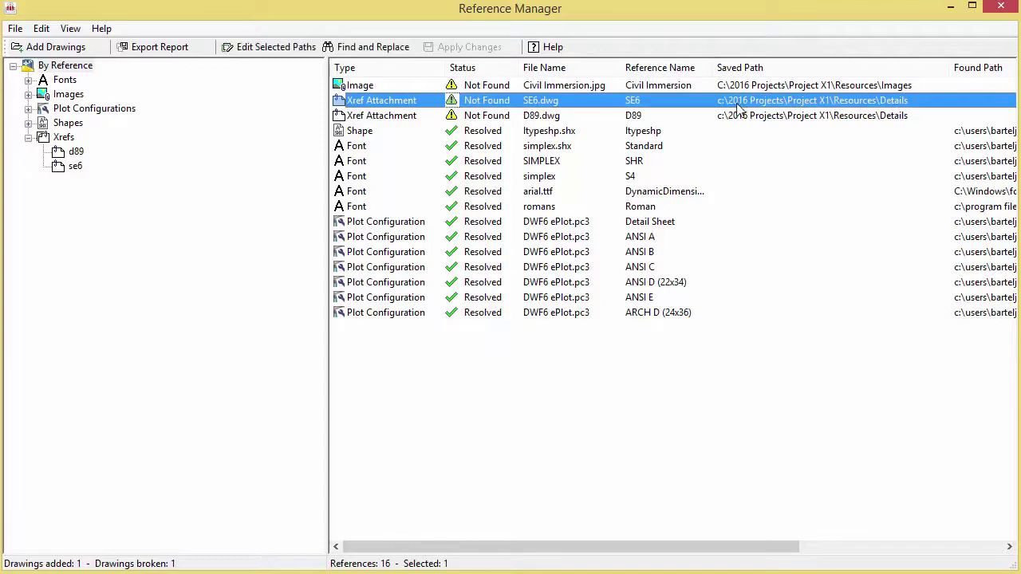
pyautogui.rightClick(738, 106)
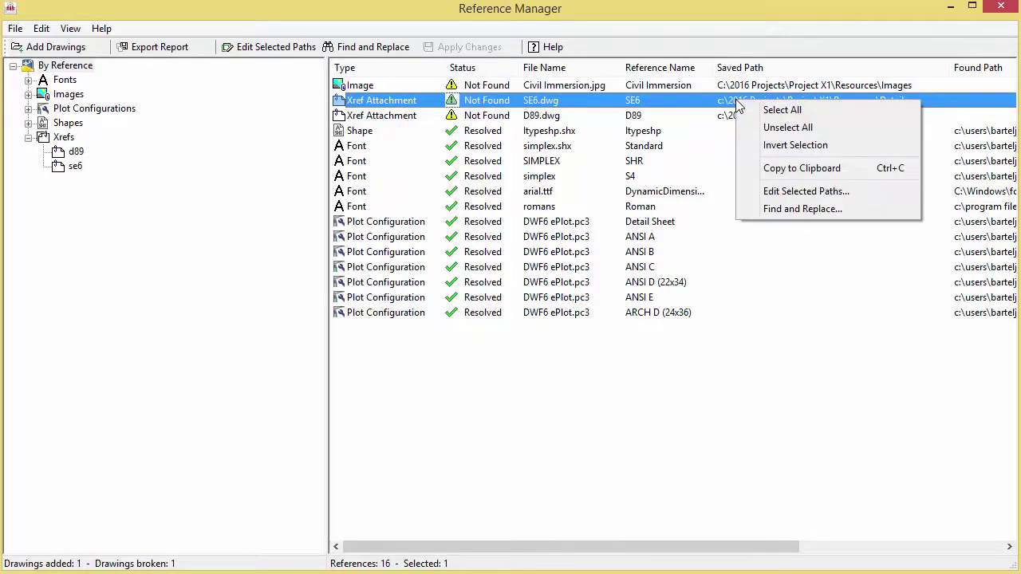
pyautogui.click(804, 210)
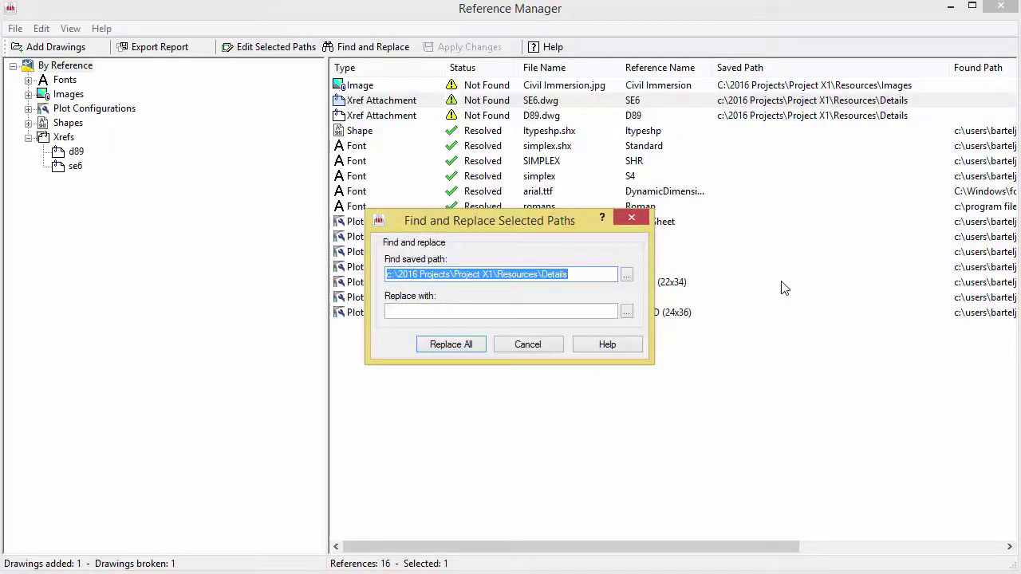
pyautogui.moveTo(581, 273); pyautogui.dragTo(393, 277)
pyautogui.press('BackSpace')
pyautogui.click(413, 312)
pyautogui.write('d')
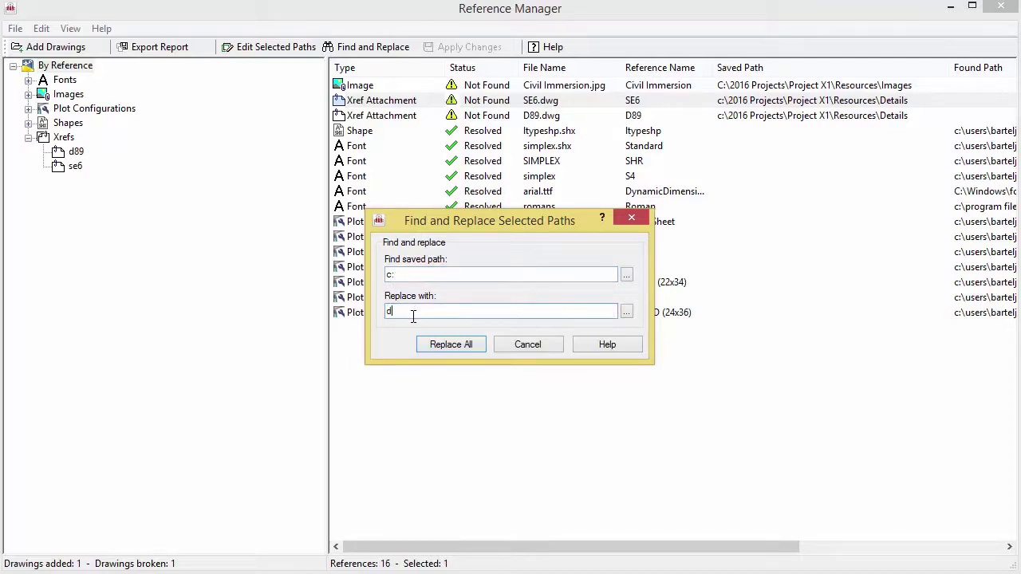
pyautogui.write(':')
pyautogui.click(463, 344)
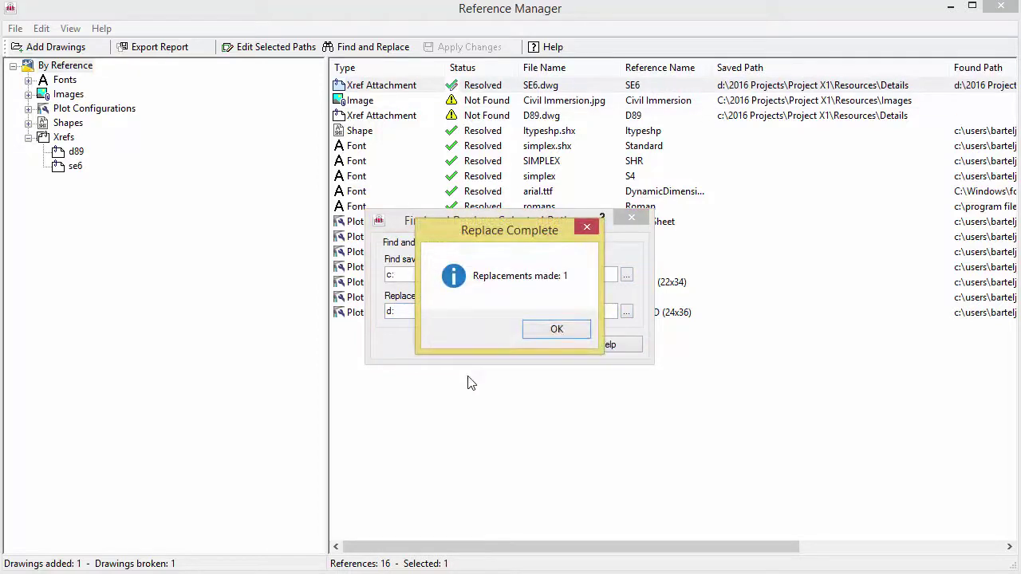
pyautogui.click(545, 329)
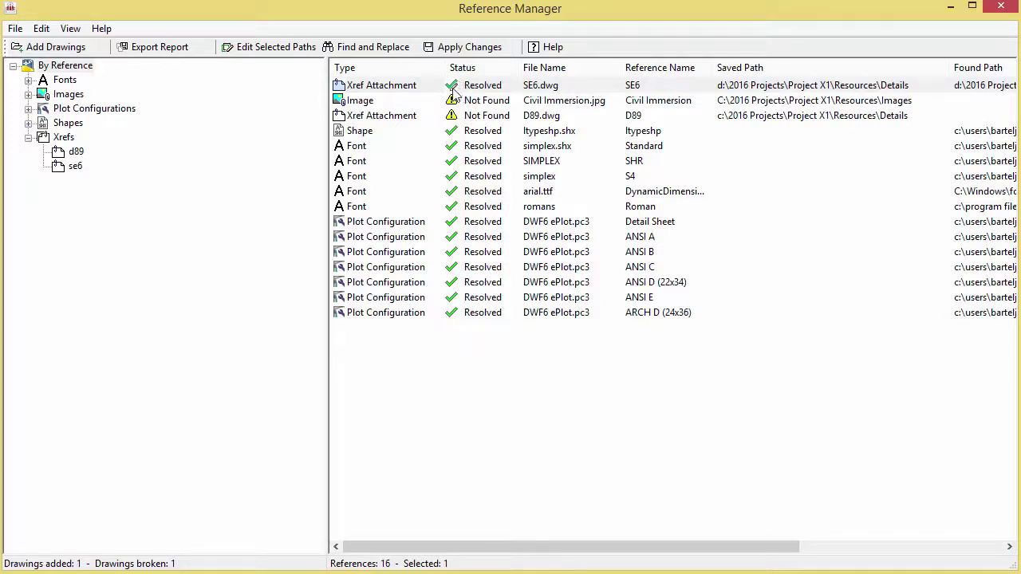
pyautogui.click(469, 48)
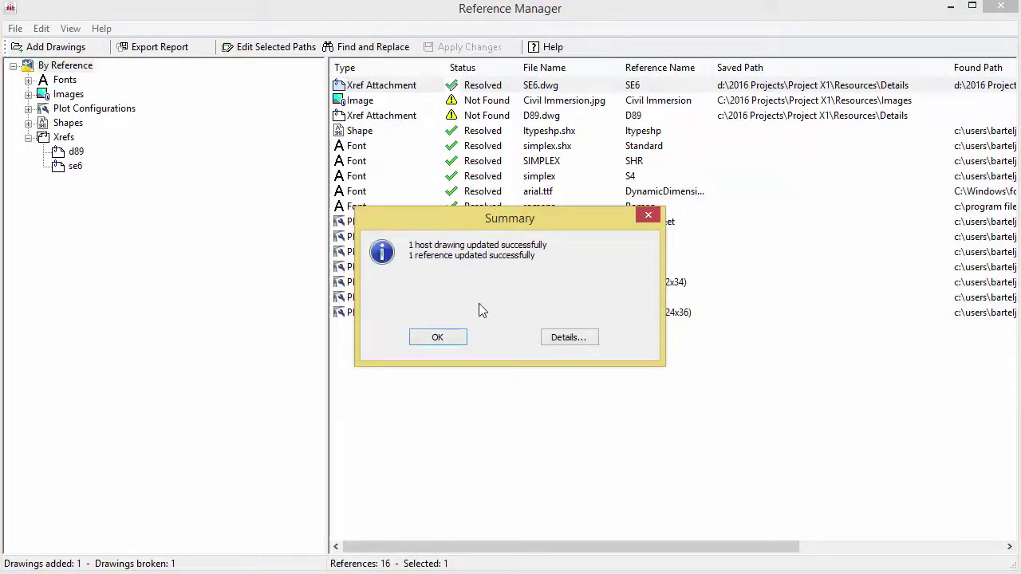
pyautogui.click(446, 338)
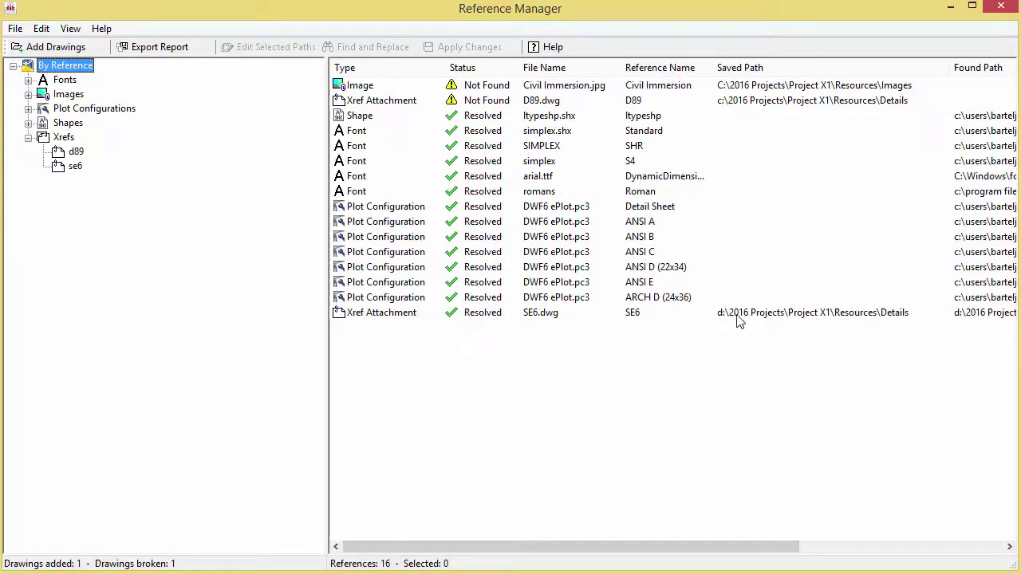
pyautogui.click(758, 88)
pyautogui.keyDown('shift'); pyautogui.click(754, 105); pyautogui.keyUp('shift')
pyautogui.rightClick(752, 96)
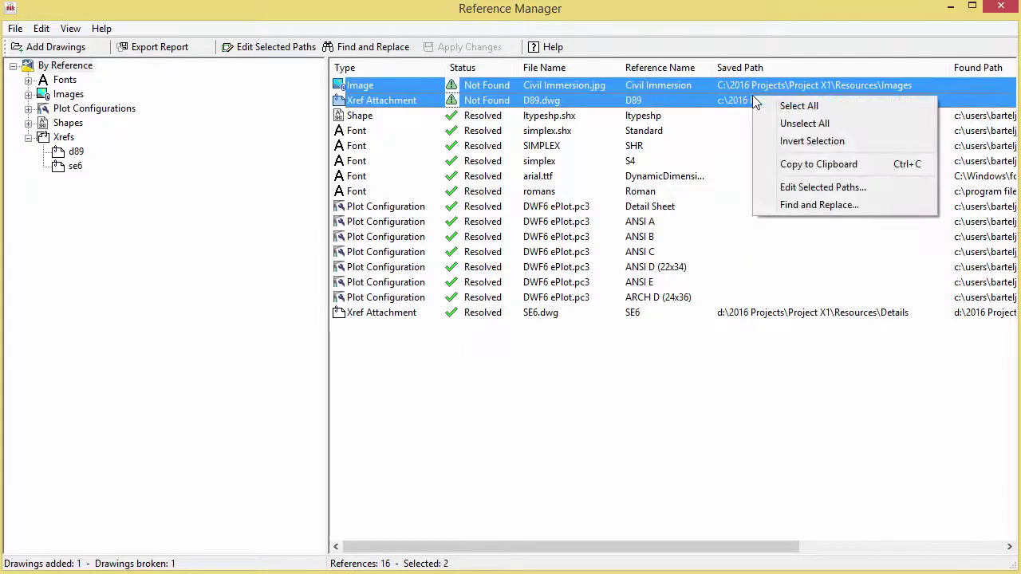
pyautogui.click(712, 397)
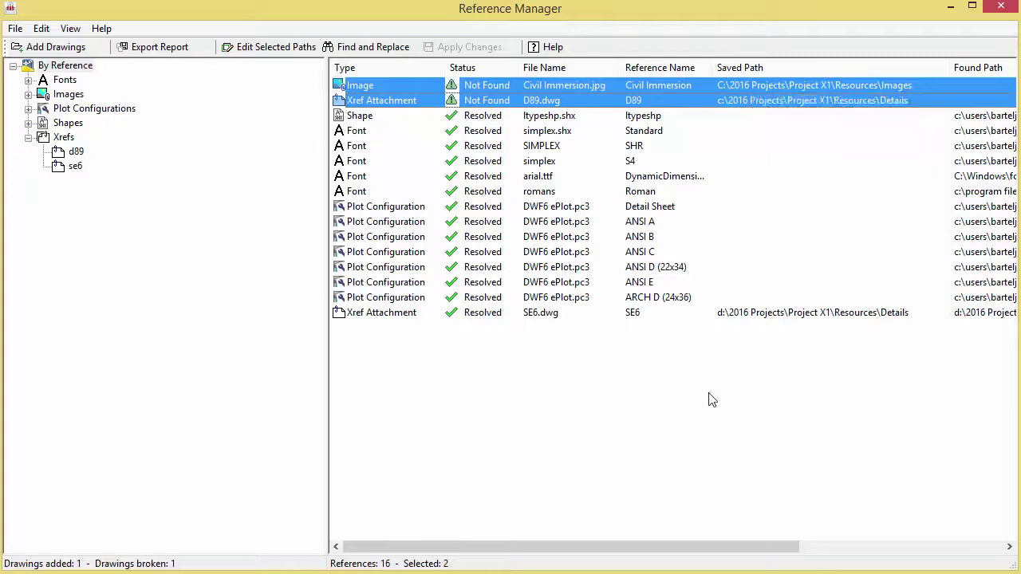
pyautogui.click(700, 409)
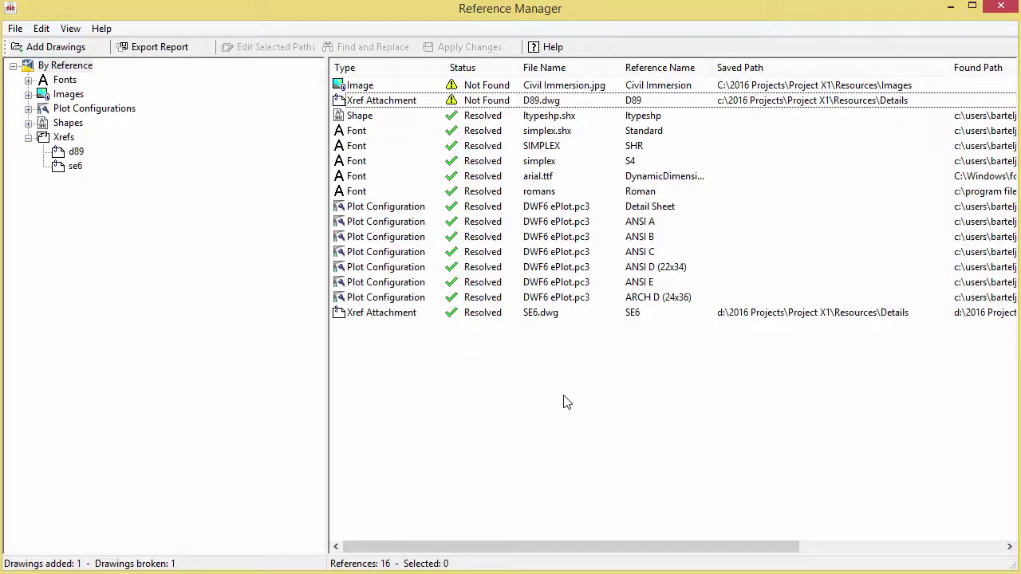
# Start adding drawings and search D:\2016 Projects\Project X1 and its subfolders for all DWG files.
pyautogui.click(55, 48)
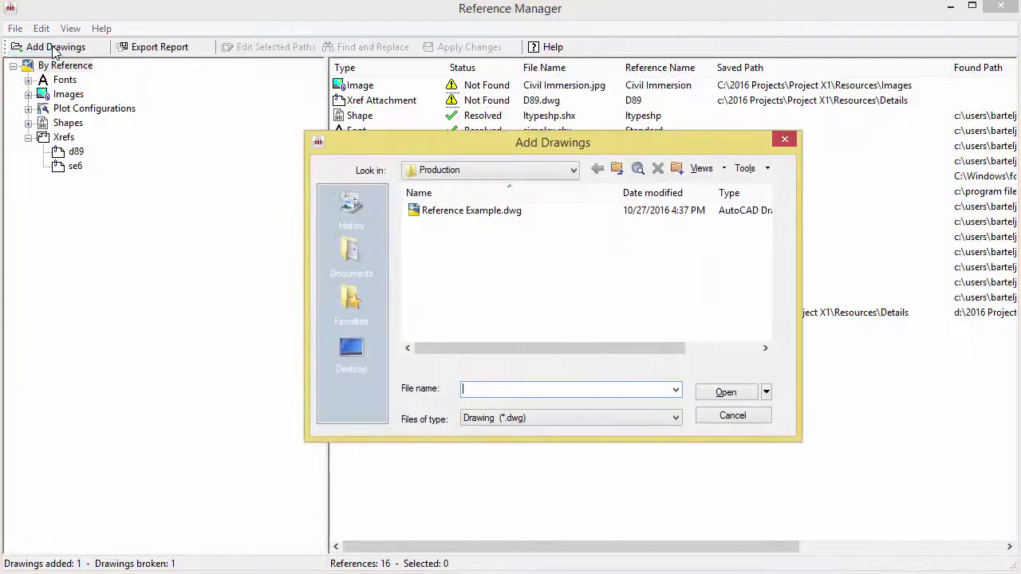
pyautogui.click(570, 171)
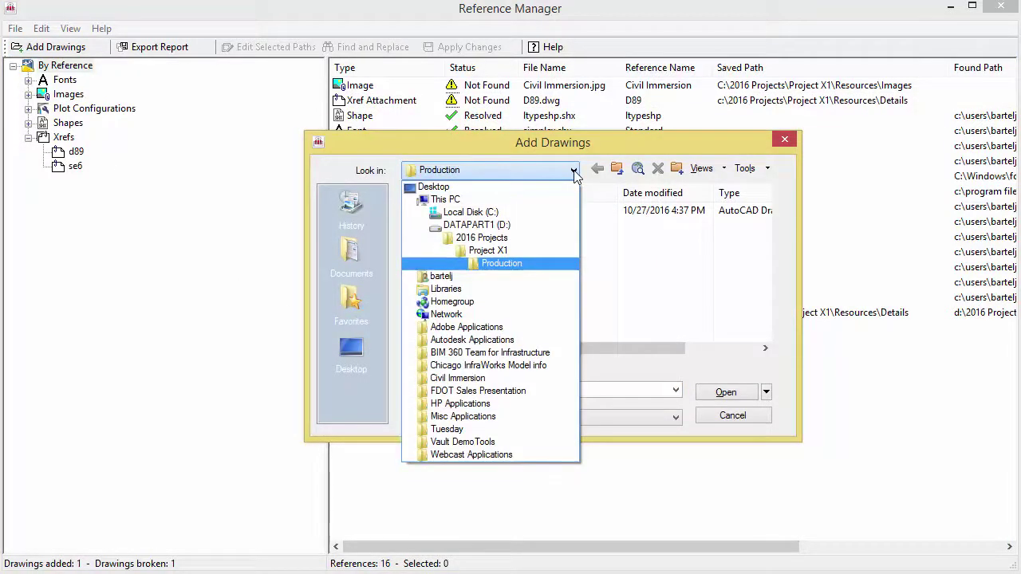
pyautogui.click(494, 252)
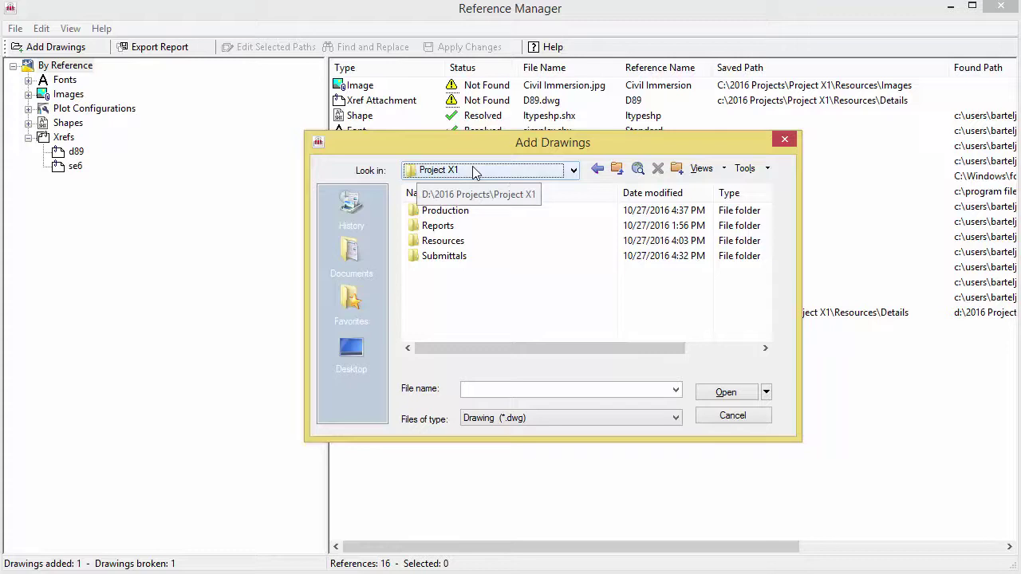
pyautogui.click(770, 171)
pyautogui.click(772, 188)
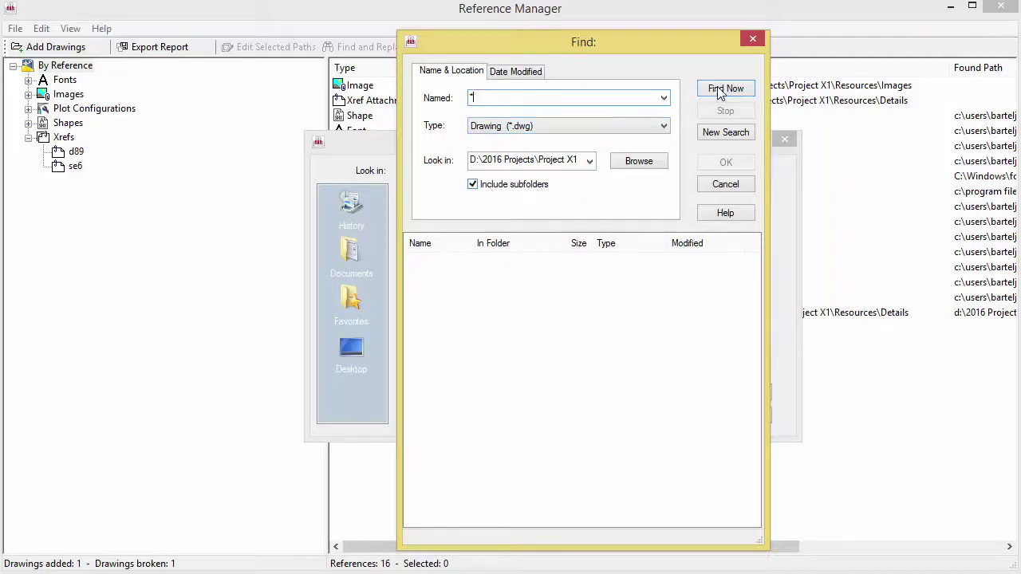
pyautogui.click(732, 134)
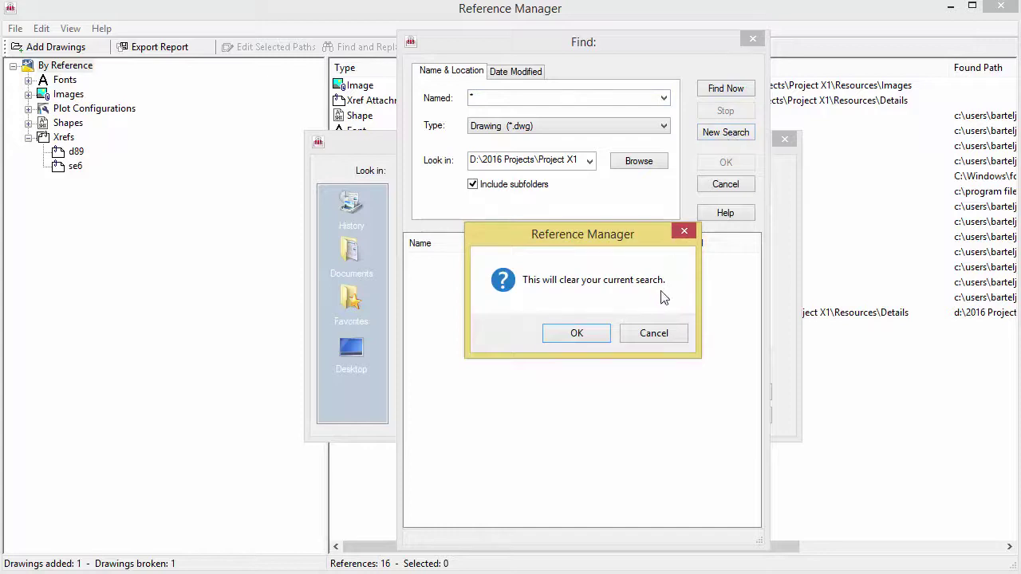
pyautogui.click(658, 334)
pyautogui.click(728, 89)
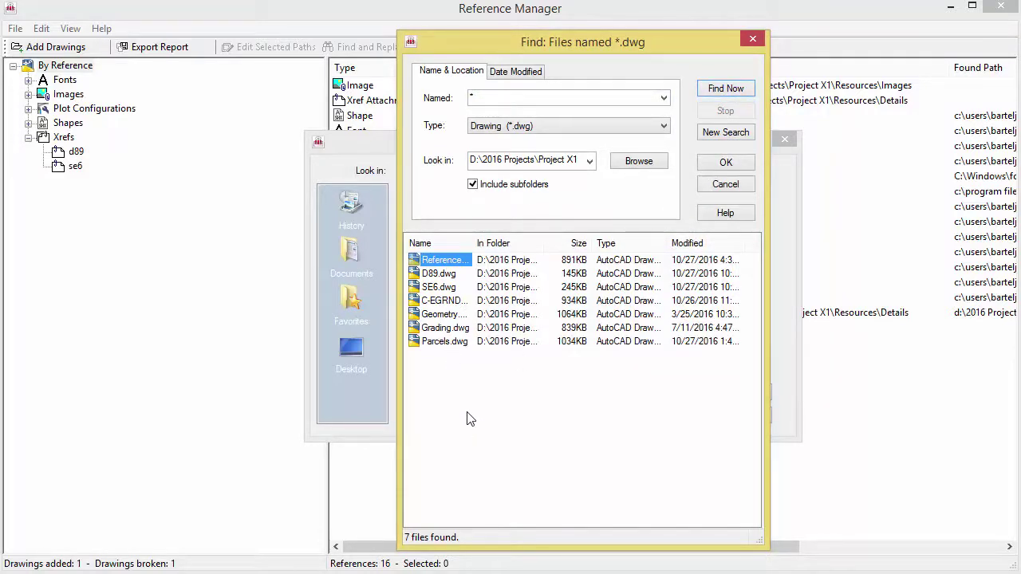
# Add all the drawings found in the project folder, including all xrefs regardless of nesting level.
pyautogui.keyDown('shift'); pyautogui.click(435, 341); pyautogui.keyUp('shift')
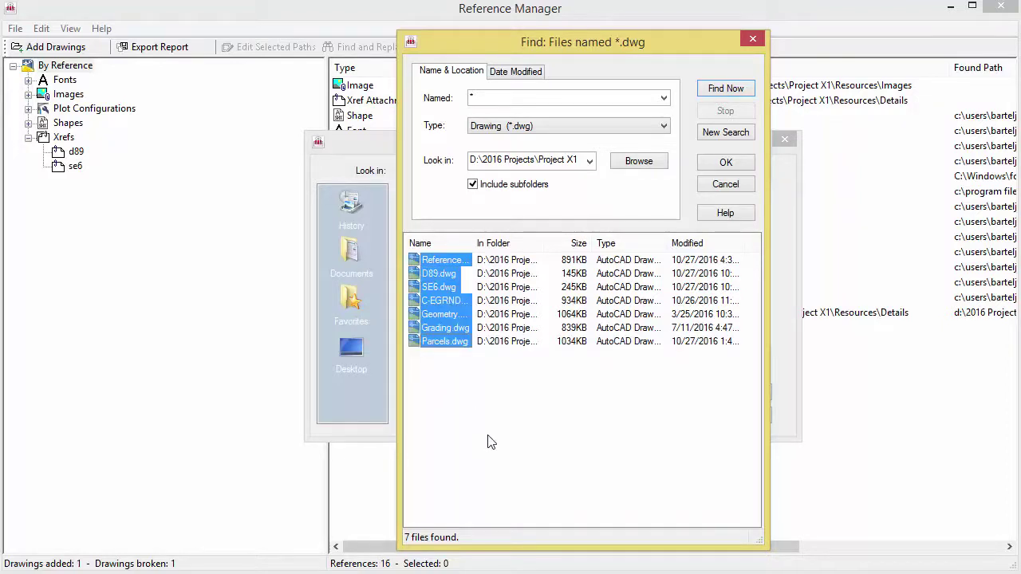
pyautogui.click(723, 164)
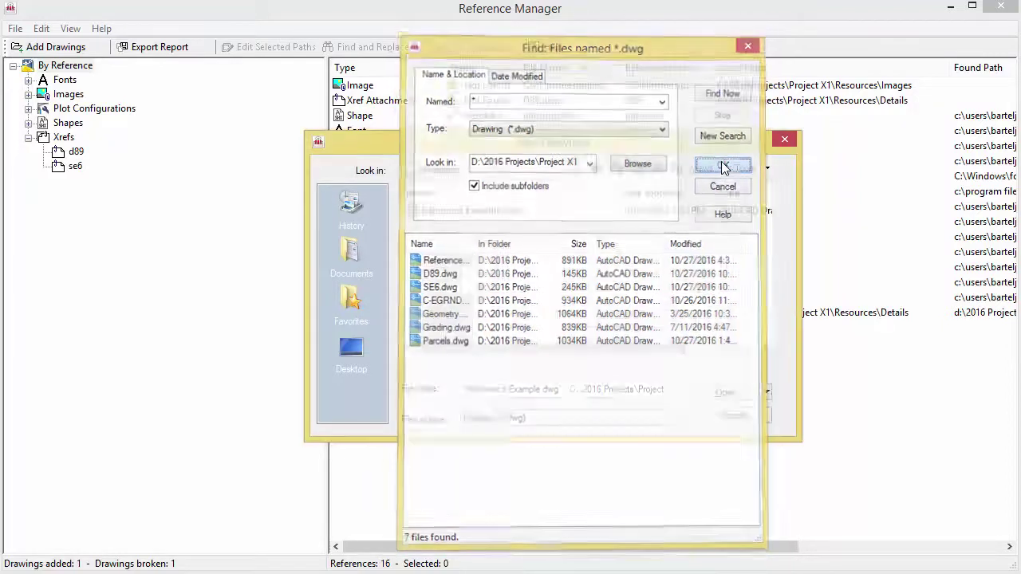
pyautogui.click(729, 392)
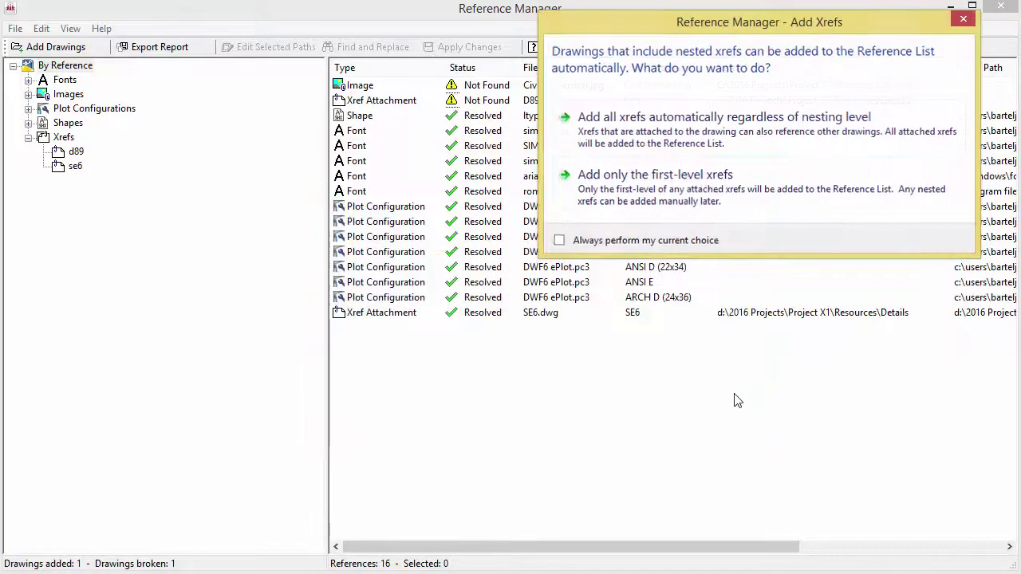
pyautogui.click(653, 126)
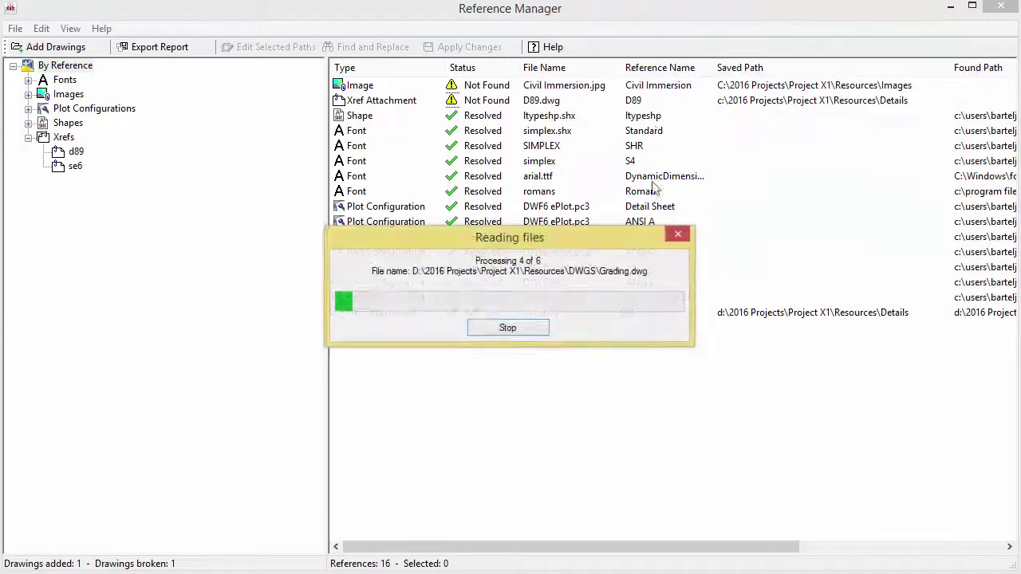
# Examine the added drawings' references listed by drawing and by reference type, and show only the xrefs.
pyautogui.click(28, 137)
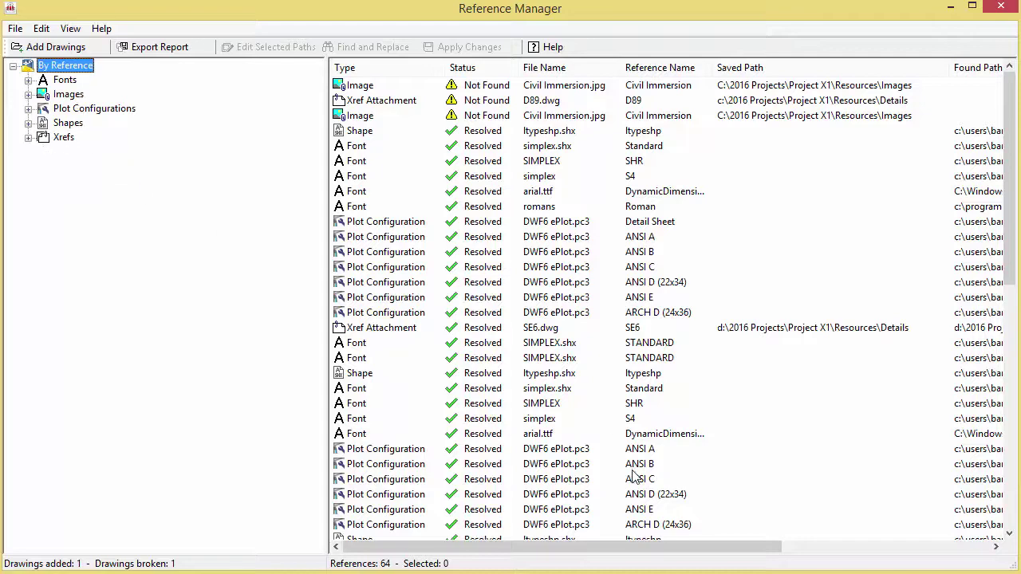
pyautogui.moveTo(1008, 236); pyautogui.dragTo(1007, 179)
pyautogui.click(70, 29)
pyautogui.click(88, 46)
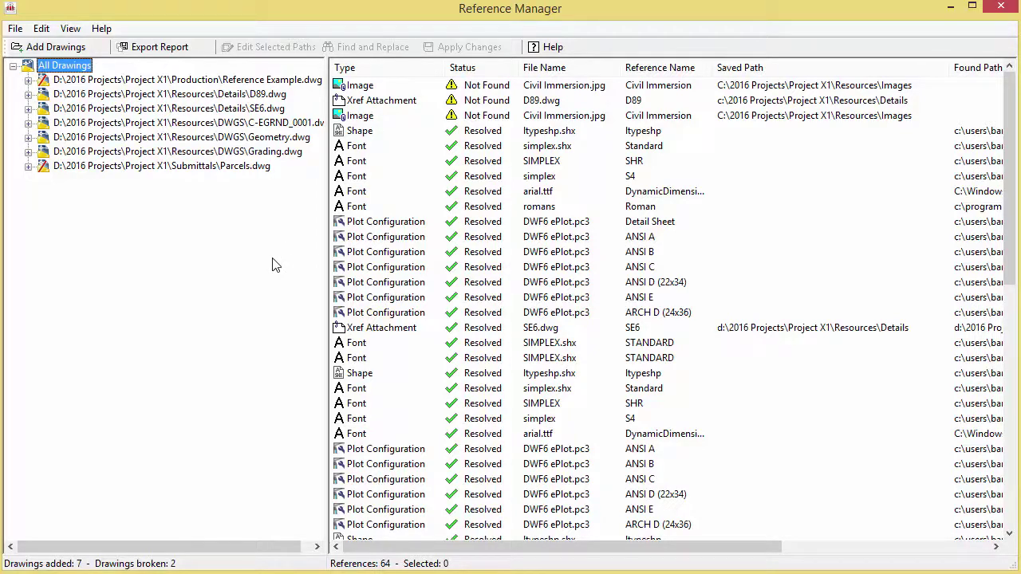
pyautogui.click(70, 30)
pyautogui.click(97, 66)
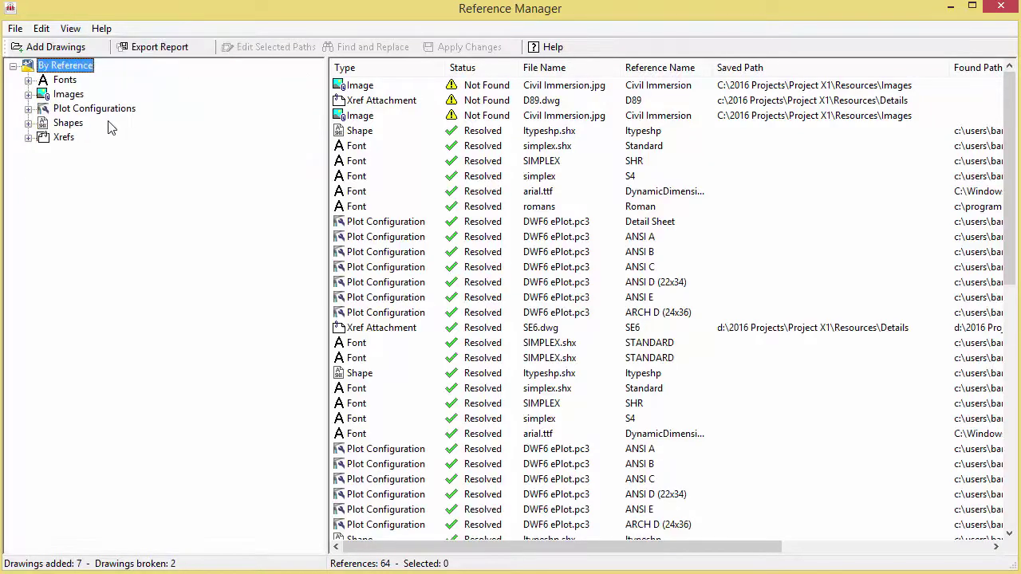
pyautogui.click(64, 138)
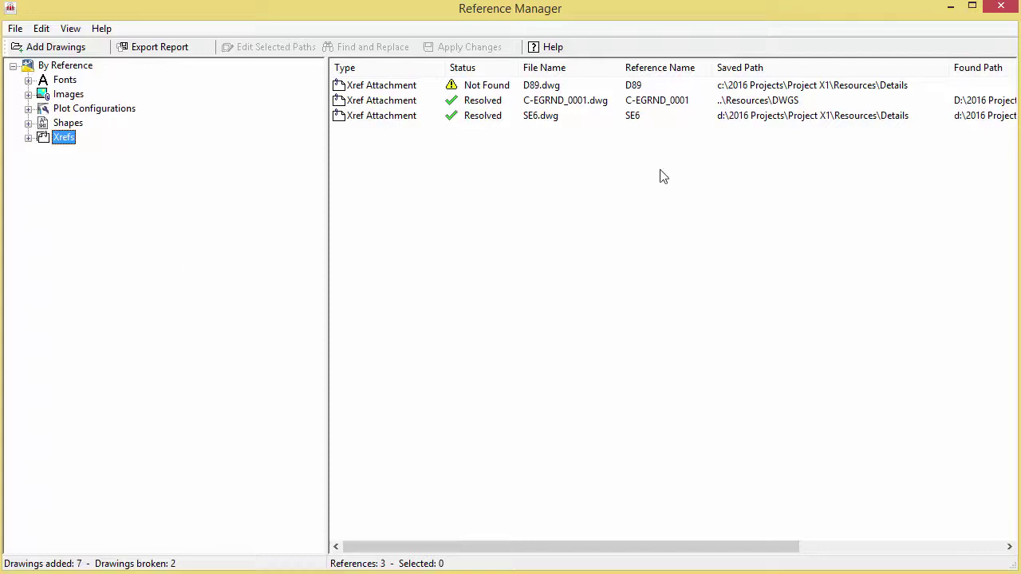
# Set the saved path of the D89.dwg xref to the relative path ..\Resources\Details.
pyautogui.click(748, 87)
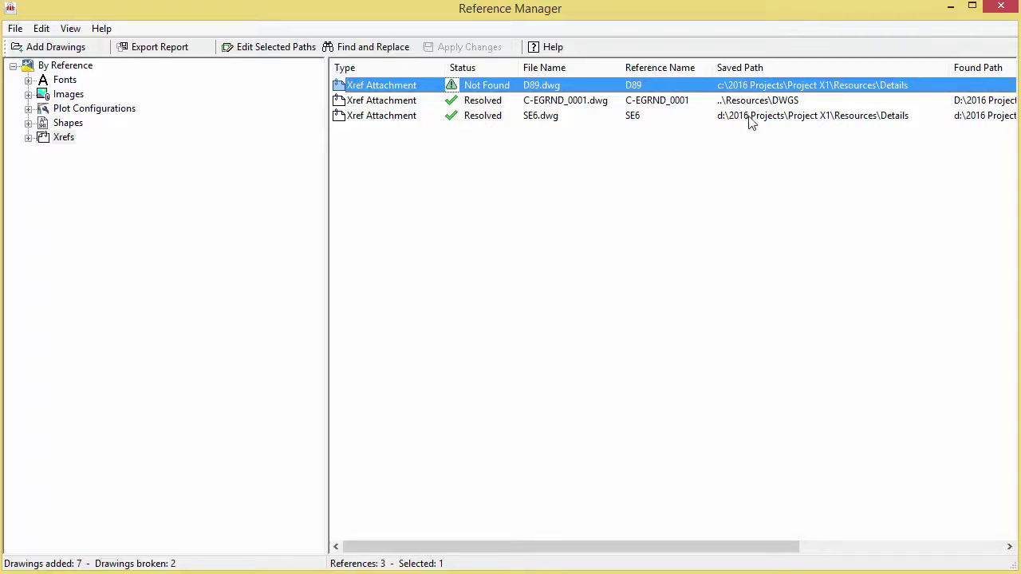
pyautogui.rightClick(758, 89)
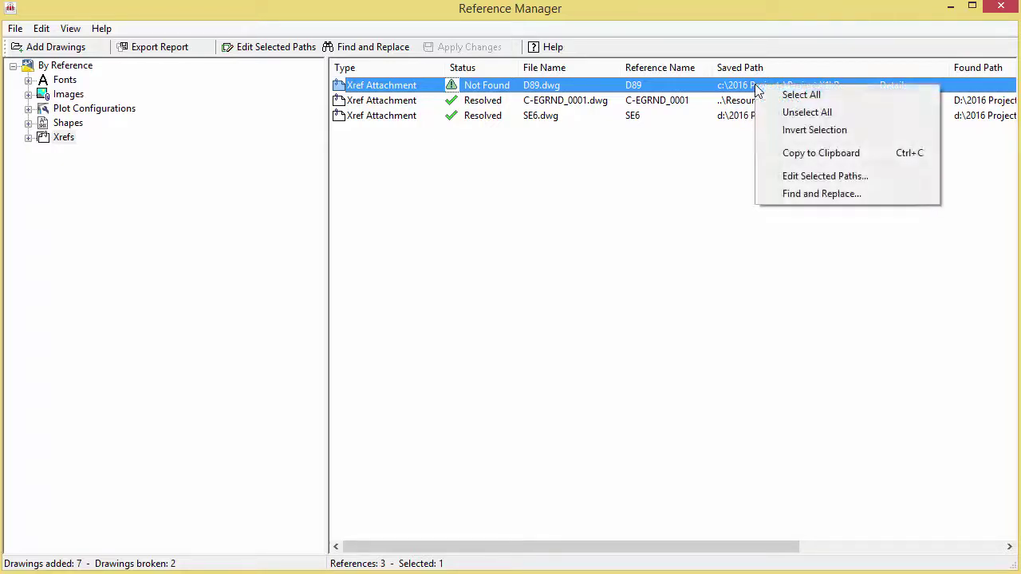
pyautogui.click(823, 175)
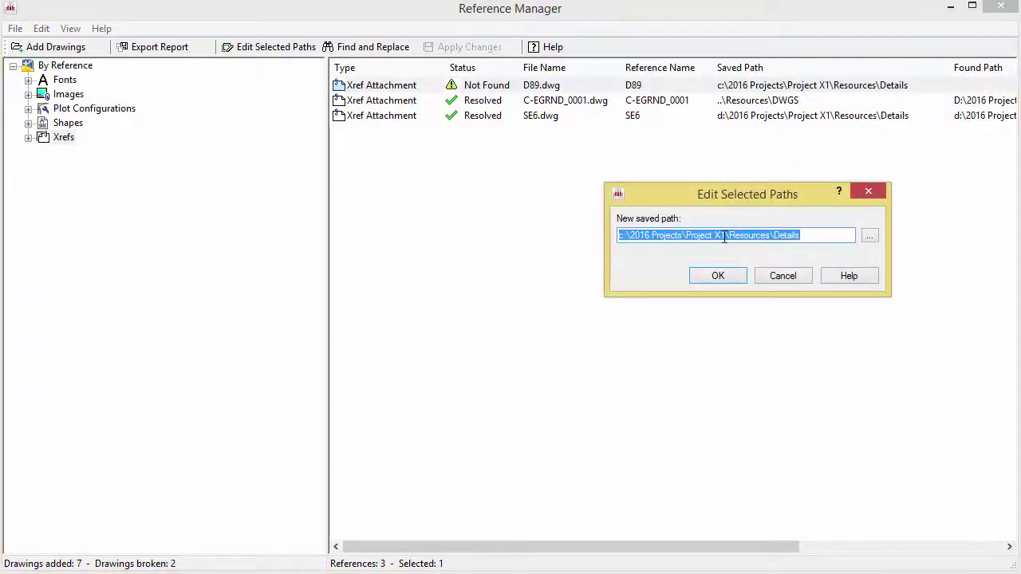
pyautogui.moveTo(726, 235); pyautogui.dragTo(604, 251)
pyautogui.write('..')
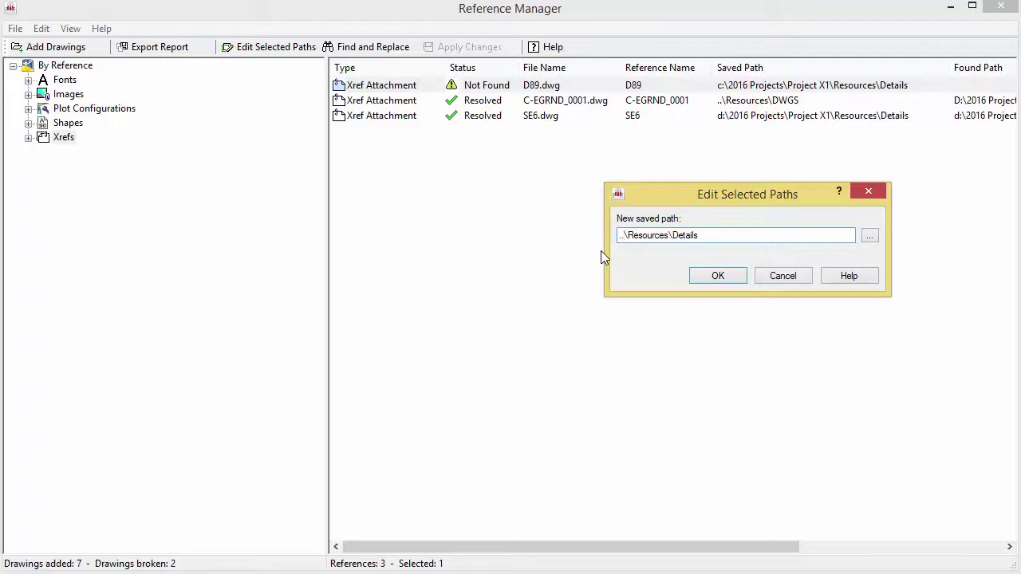
pyautogui.click(717, 277)
# Set the saved path of the SE6.dwg xref to ..\Resources\Details and apply the pending xref path changes.
pyautogui.click(745, 118)
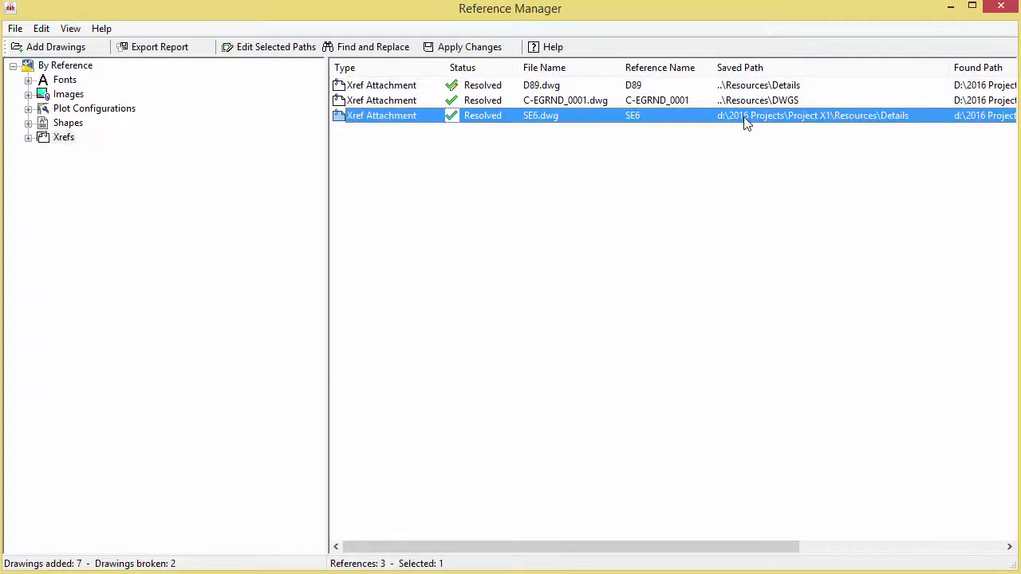
pyautogui.rightClick(745, 121)
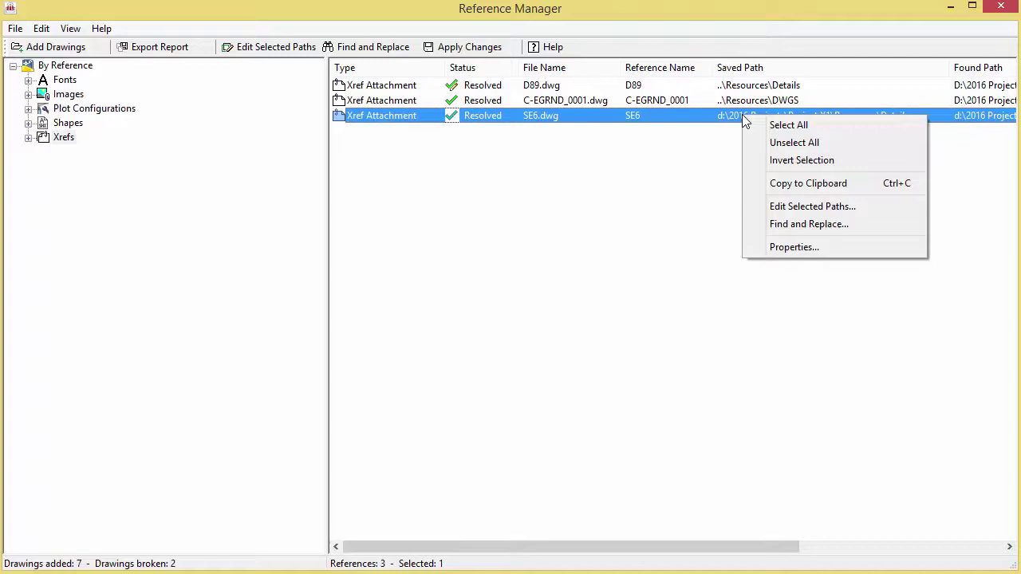
pyautogui.click(798, 208)
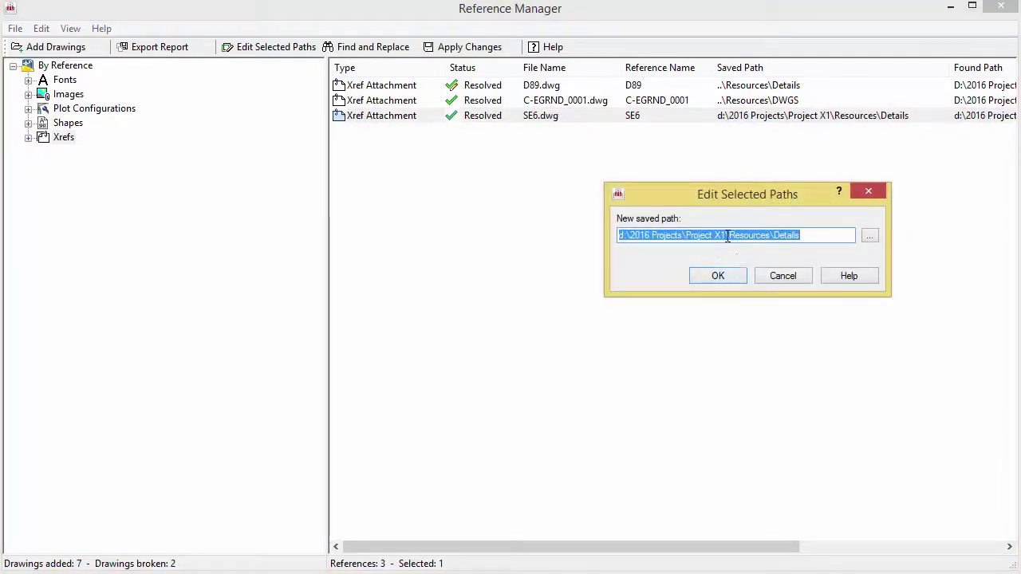
pyautogui.click(726, 235)
pyautogui.moveTo(726, 236); pyautogui.dragTo(608, 242)
pyautogui.write('..')
pyautogui.click(715, 276)
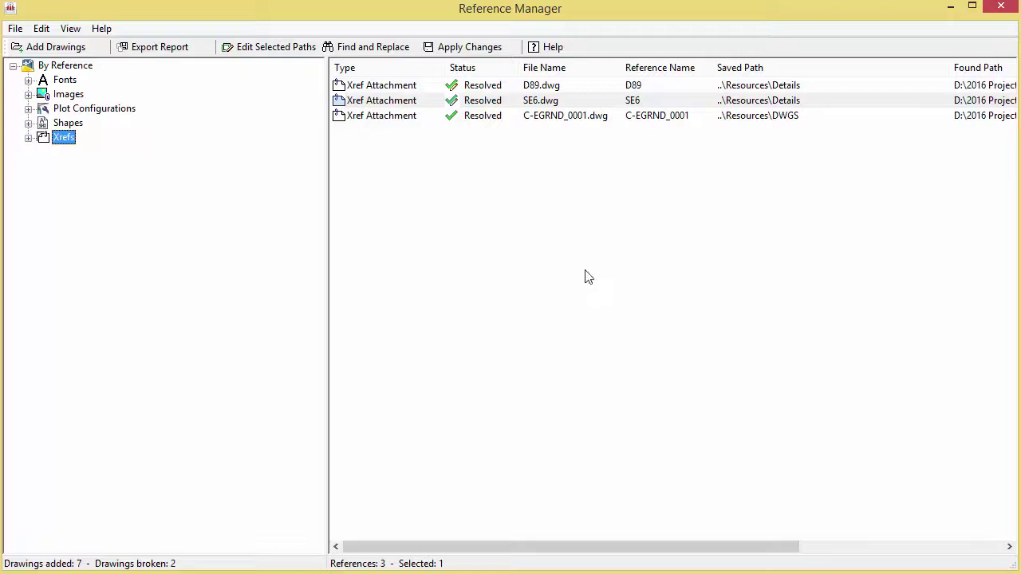
pyautogui.click(468, 48)
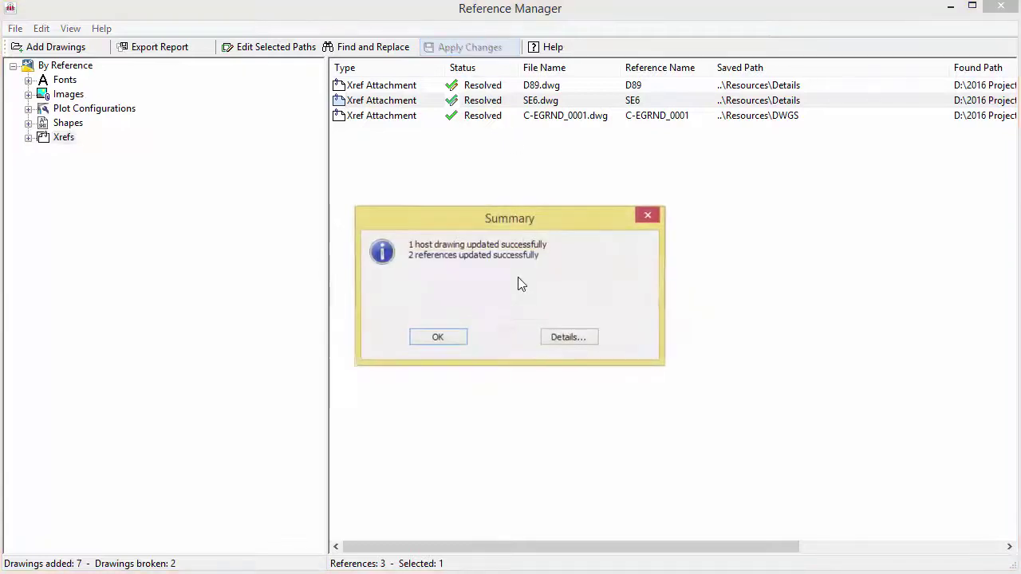
pyautogui.click(438, 338)
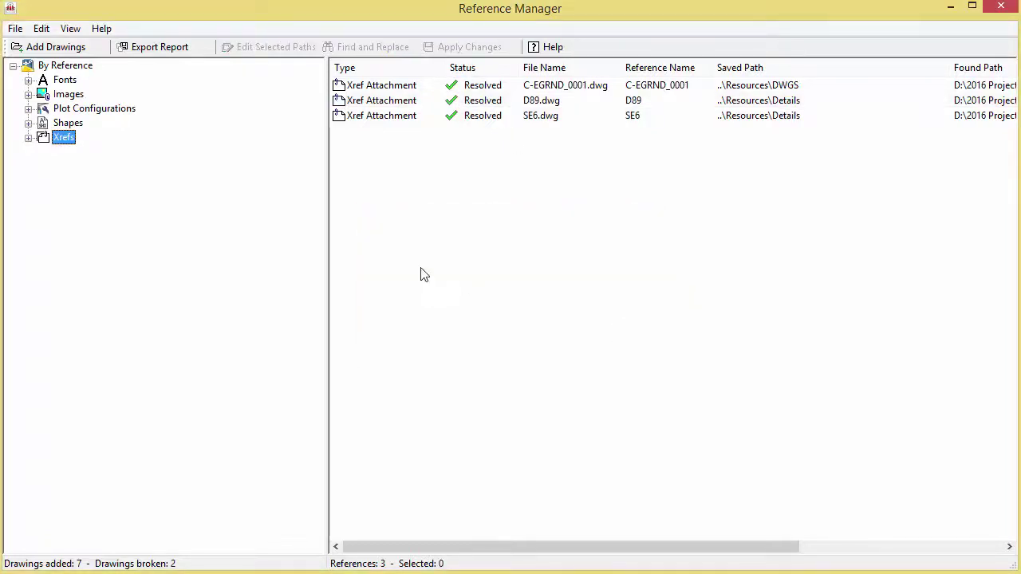
# Change the saved path of both Civil Immersion.jpg image references to D:\2016 Projects\Project X1\Resources\Images and apply the changes.
pyautogui.click(28, 94)
pyautogui.click(68, 95)
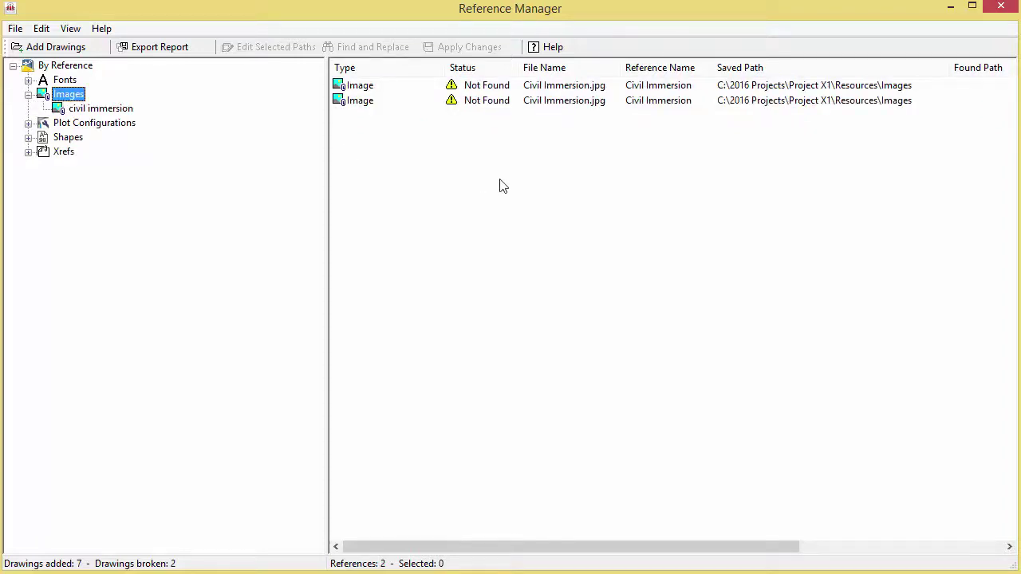
pyautogui.click(802, 87)
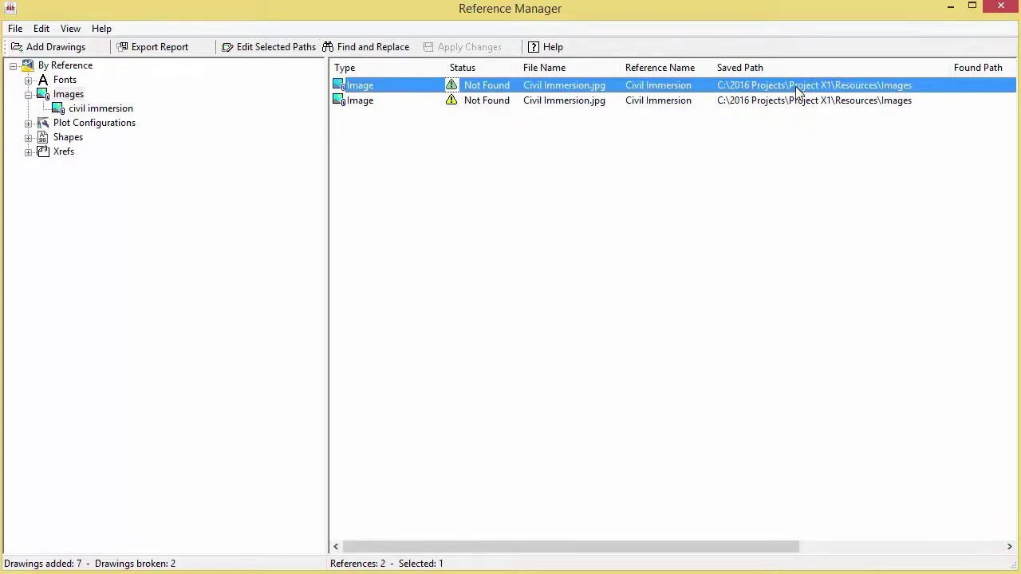
pyautogui.keyDown('shift'); pyautogui.click(794, 102); pyautogui.keyUp('shift')
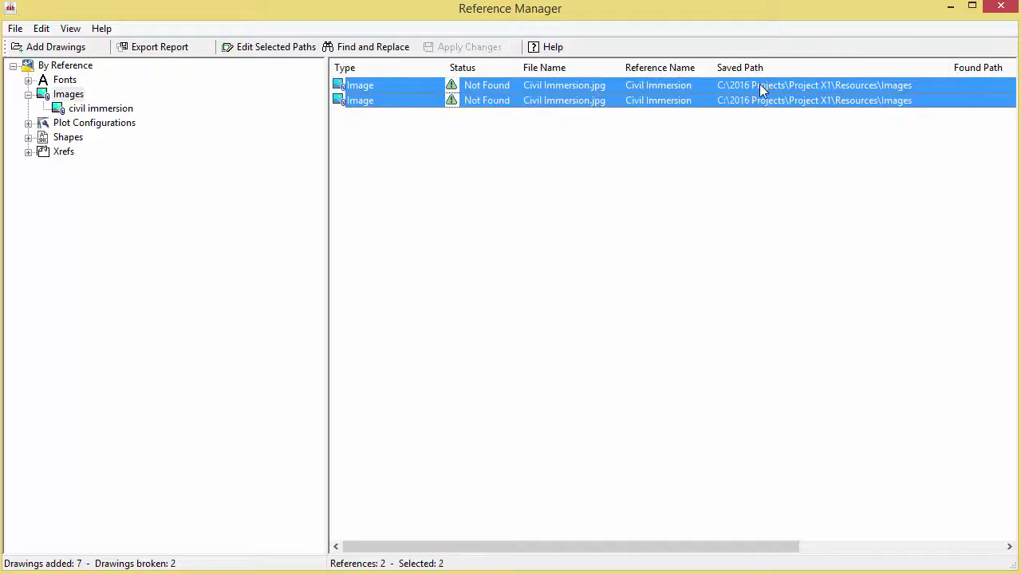
pyautogui.rightClick(759, 87)
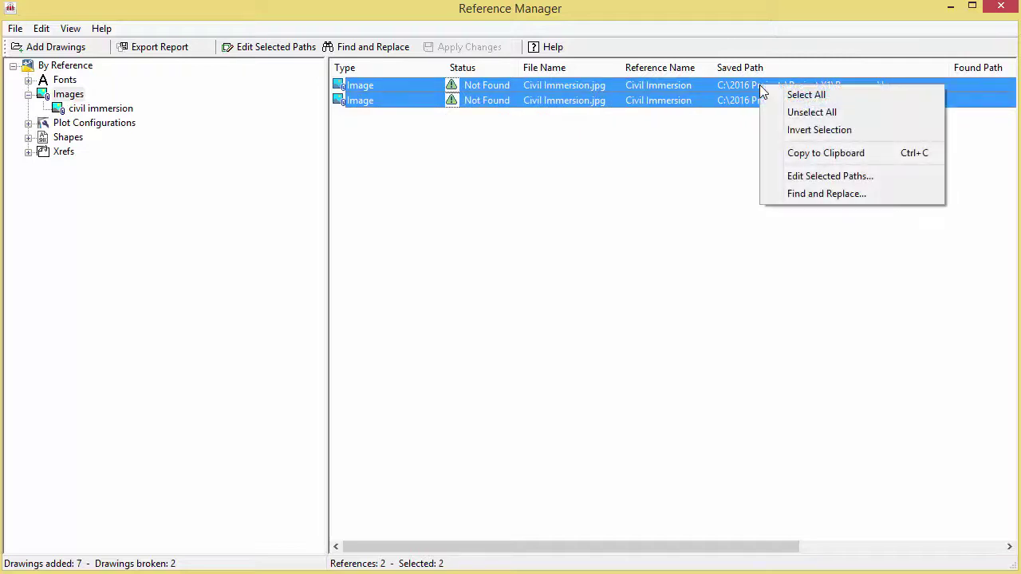
pyautogui.click(817, 177)
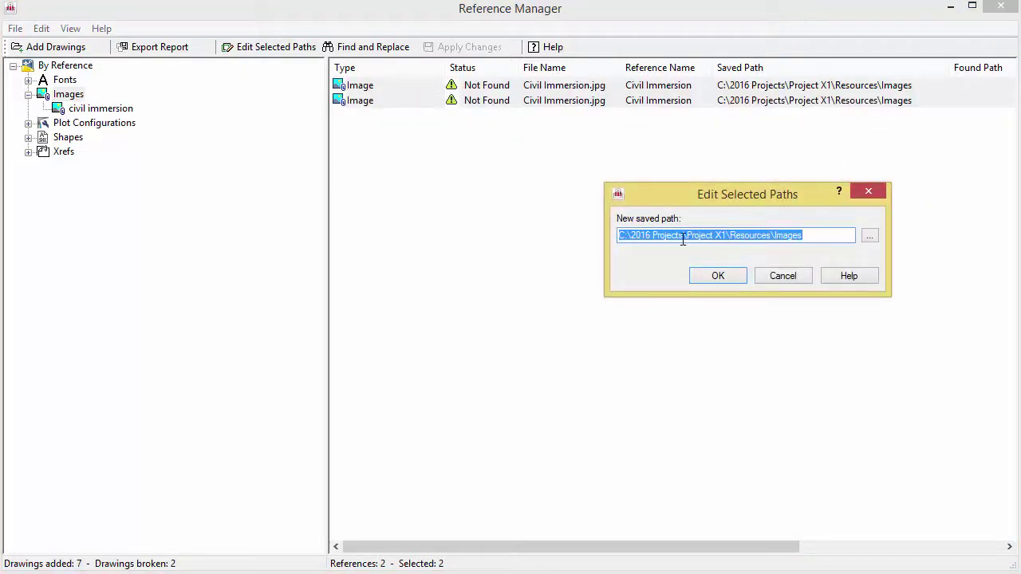
pyautogui.moveTo(626, 240); pyautogui.dragTo(615, 242)
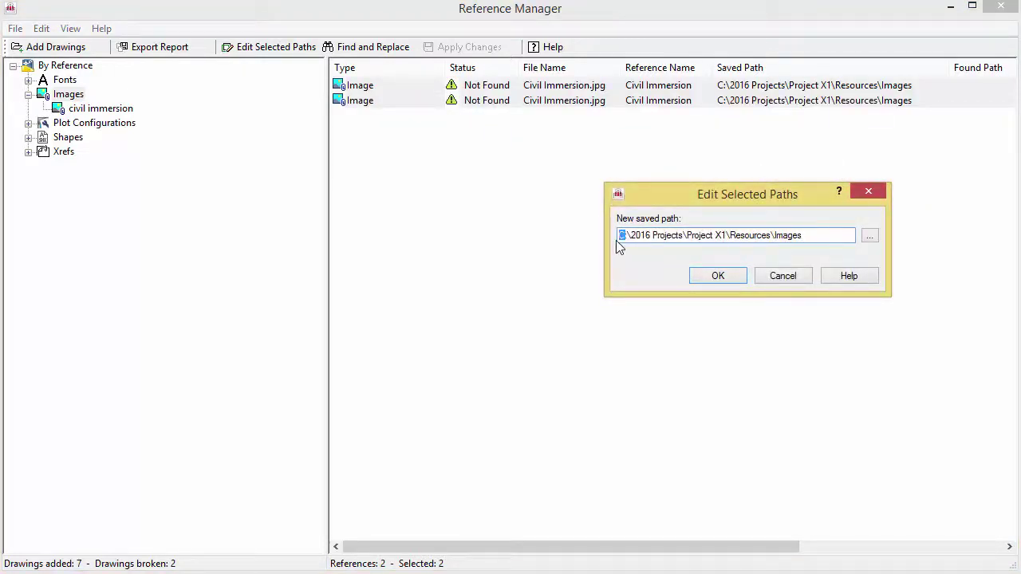
pyautogui.write('D')
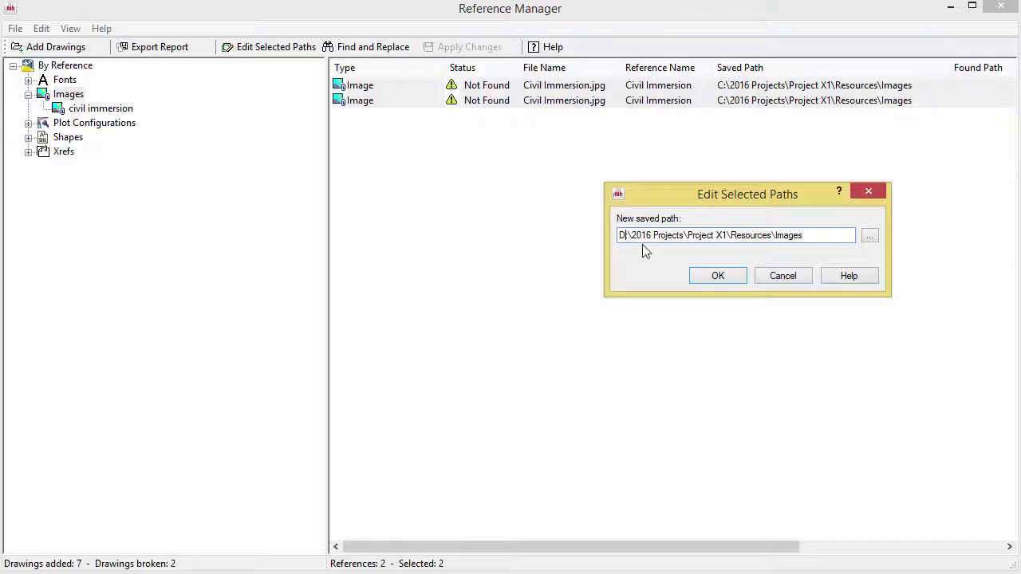
pyautogui.click(708, 276)
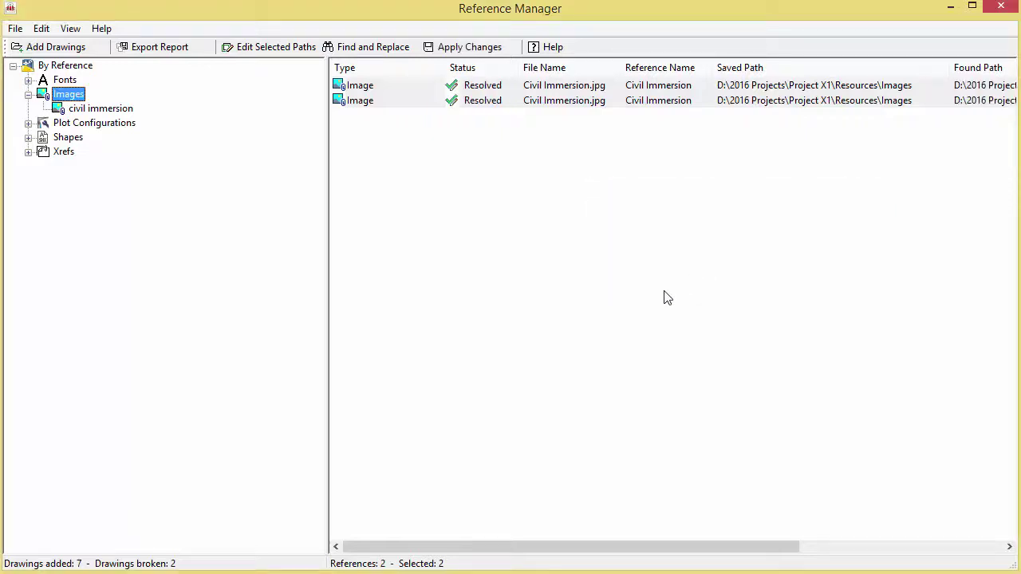
pyautogui.click(472, 48)
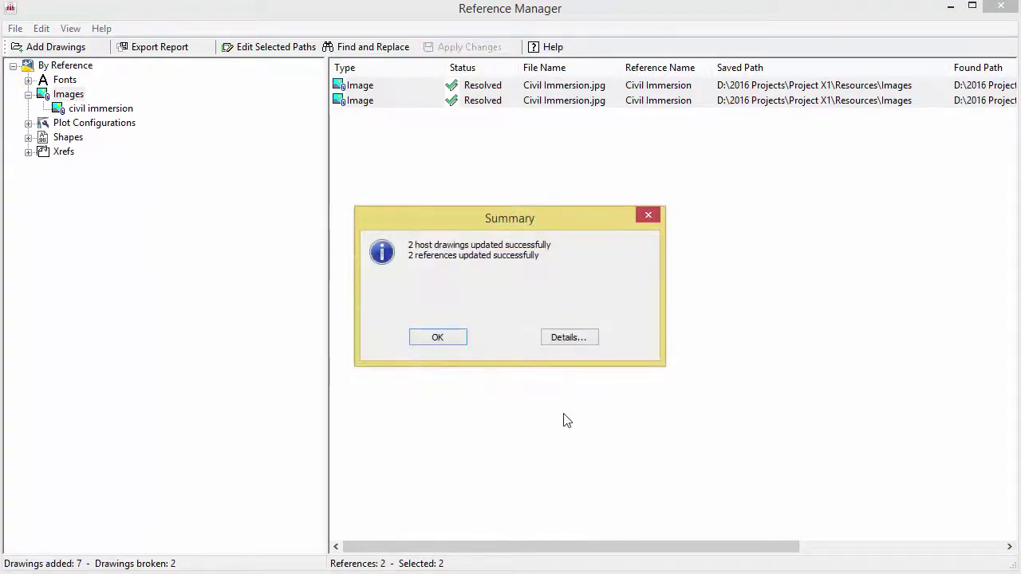
pyautogui.click(453, 340)
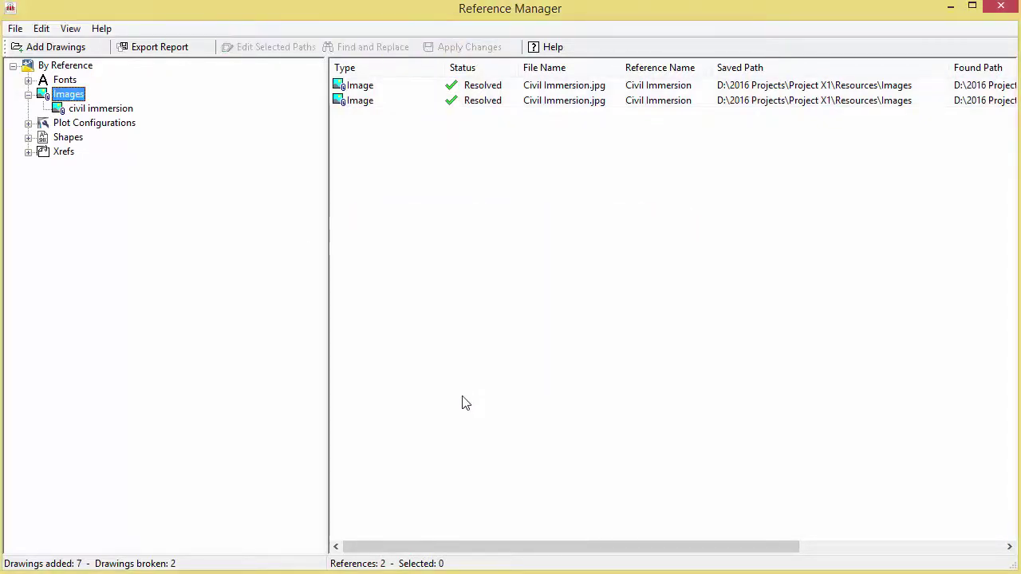
# Show all references and export them as a comma-separated values report named Report1 in the 2016 Projects folder.
pyautogui.click(70, 66)
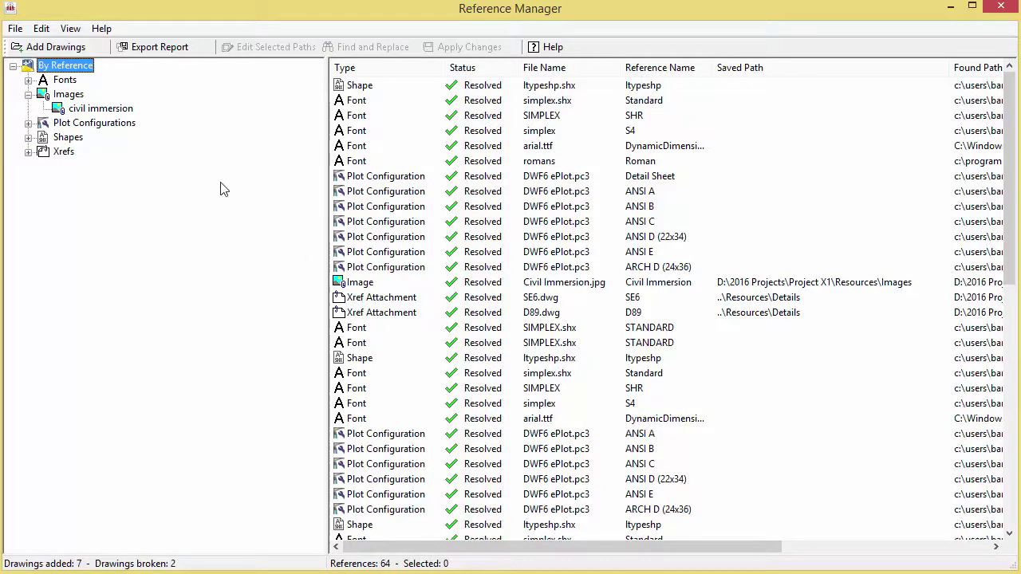
pyautogui.click(162, 50)
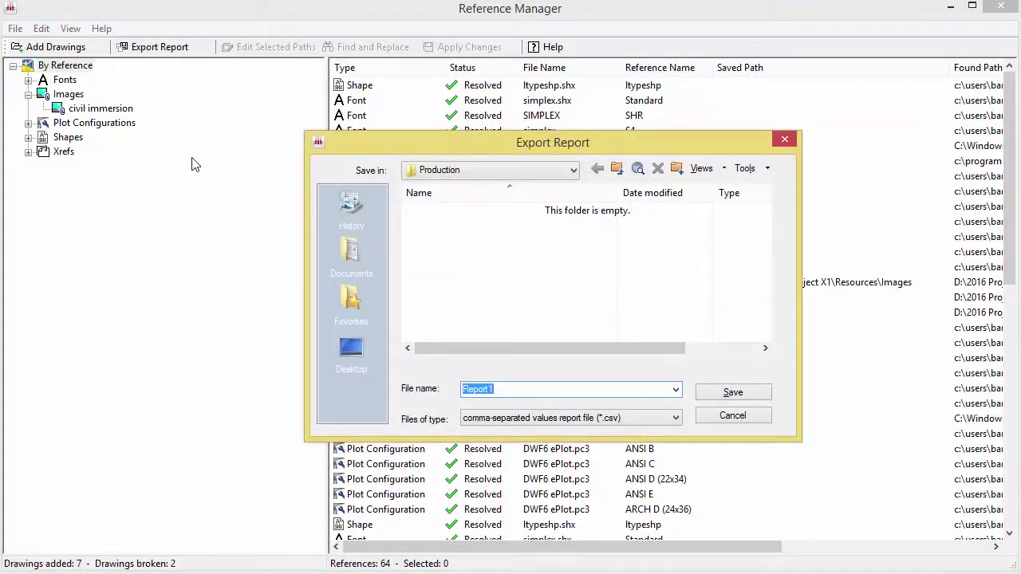
pyautogui.click(575, 172)
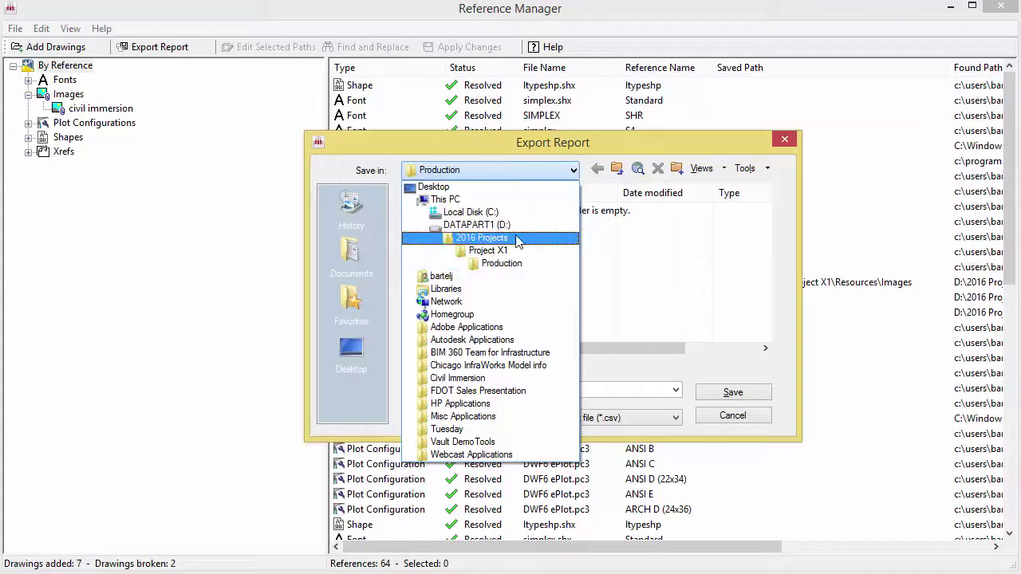
pyautogui.click(517, 239)
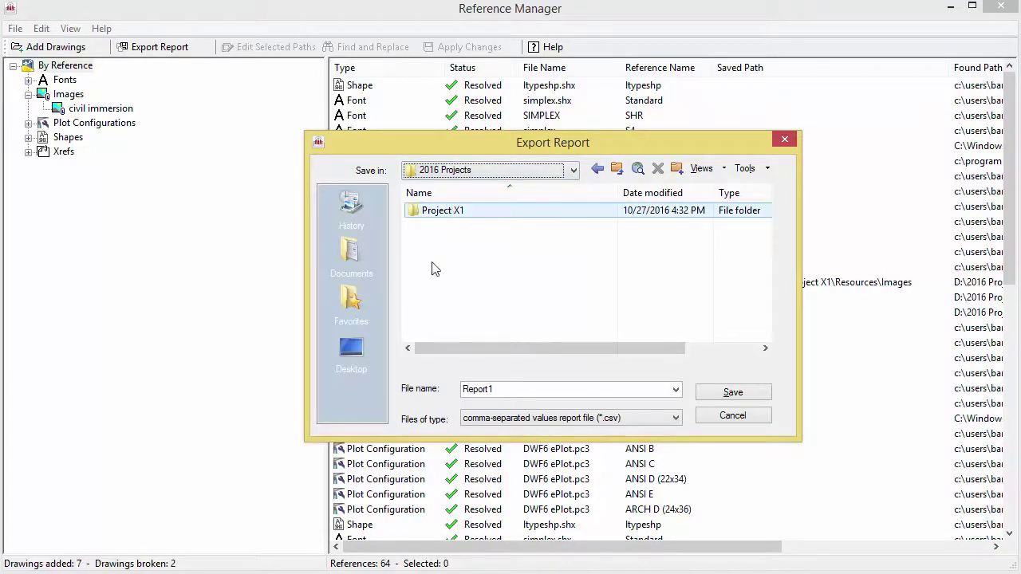
pyautogui.click(676, 419)
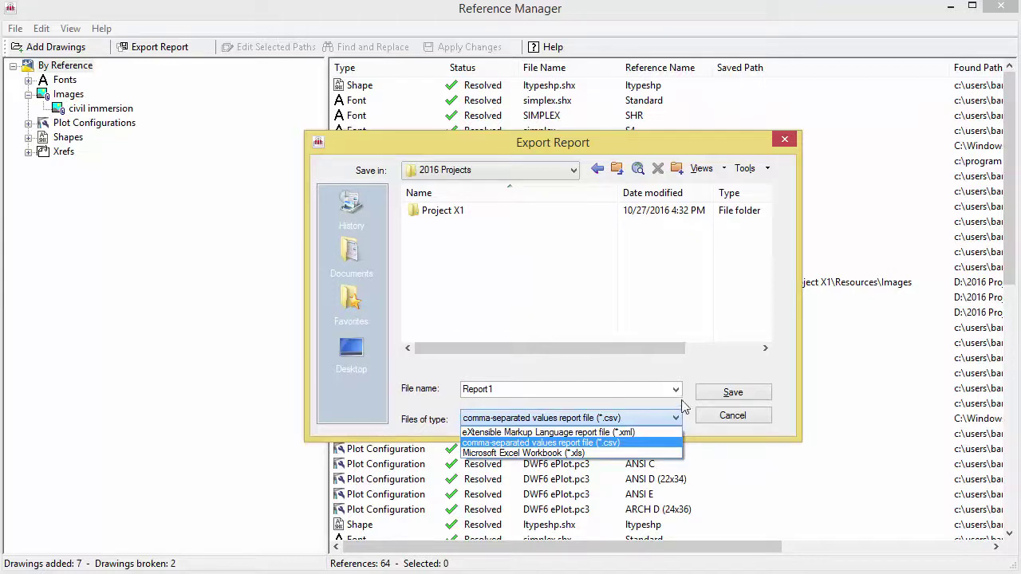
pyautogui.click(683, 367)
pyautogui.click(708, 391)
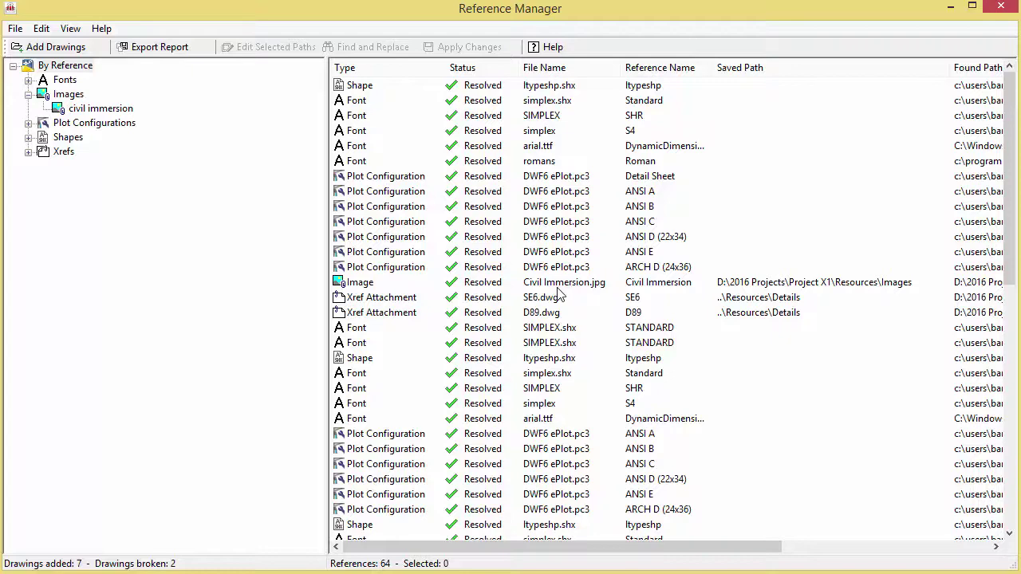
# Switch to File Explorer, browse to D:\2016 Projects and open the exported Report1.csv in Excel.
pyautogui.press('super+e')
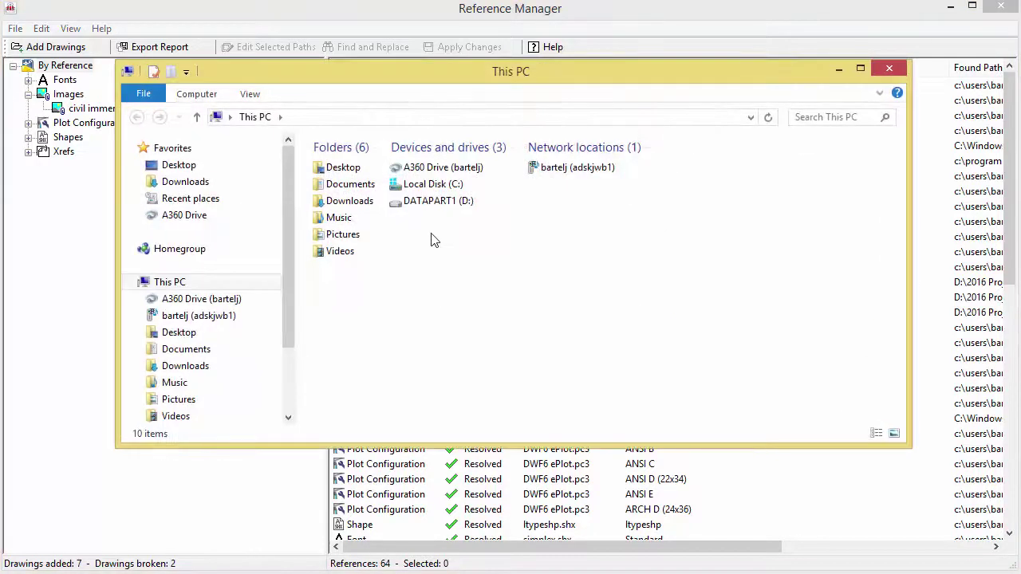
pyautogui.doubleClick(429, 206)
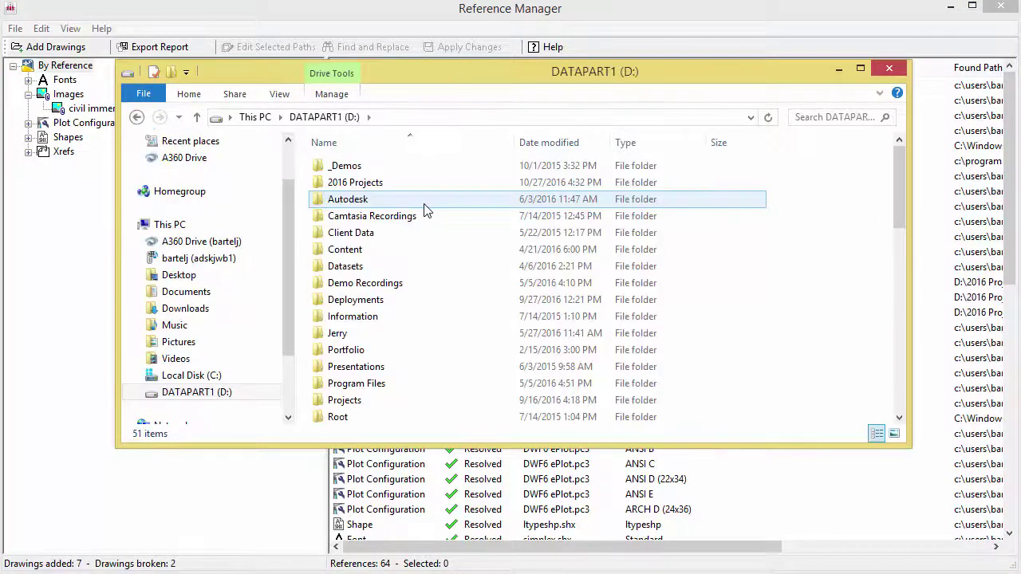
pyautogui.doubleClick(368, 182)
pyautogui.doubleClick(369, 183)
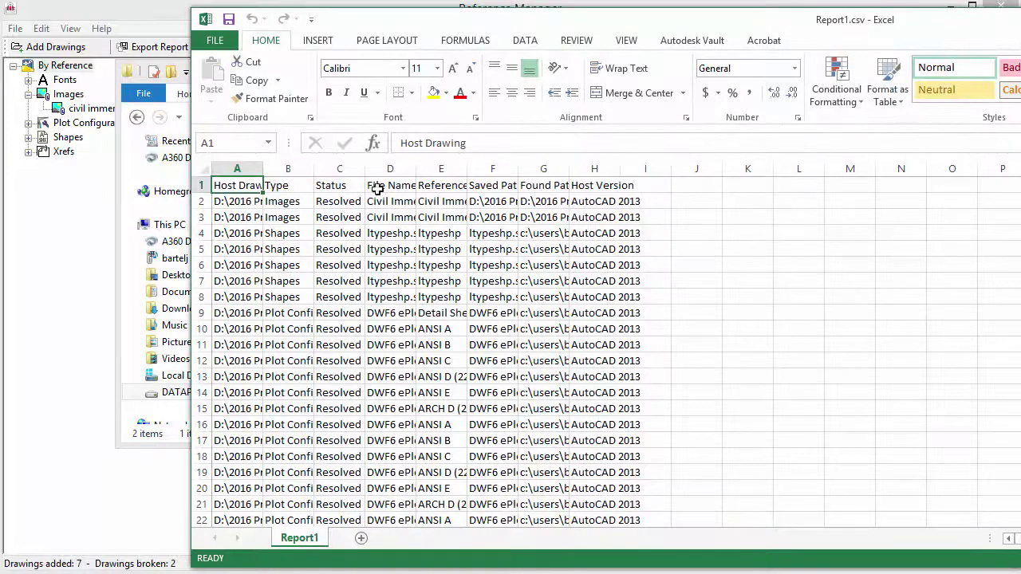
# Fit the report's Type, File Name, Reference Name and Saved Path columns to their contents.
pyautogui.doubleClick(313, 168)
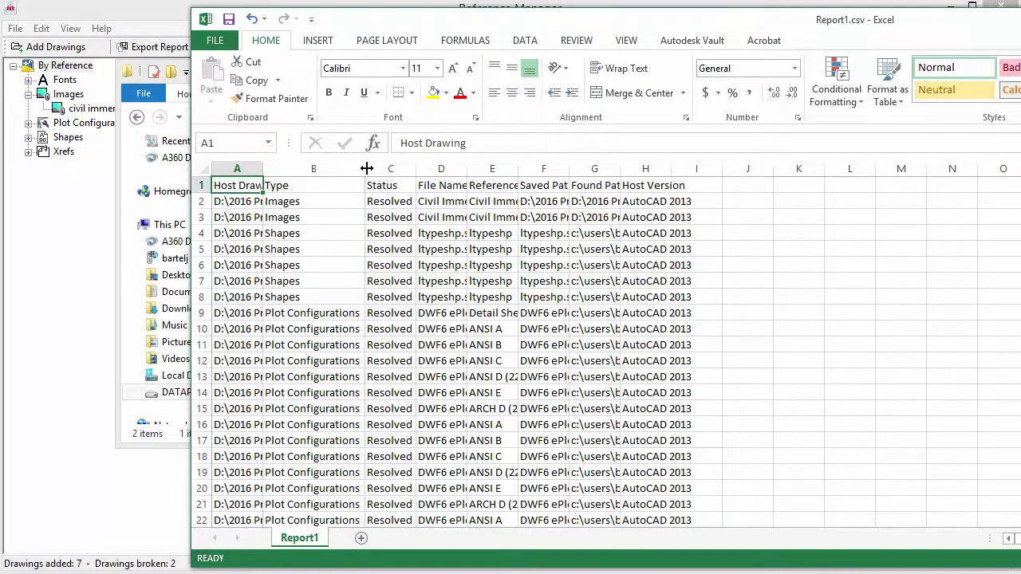
pyautogui.click(416, 169)
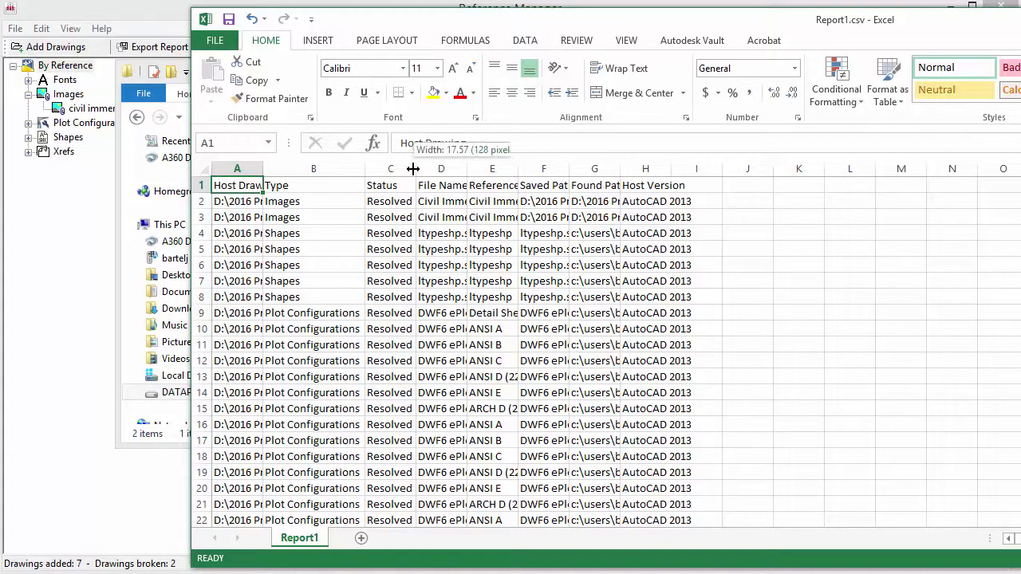
pyautogui.doubleClick(461, 169)
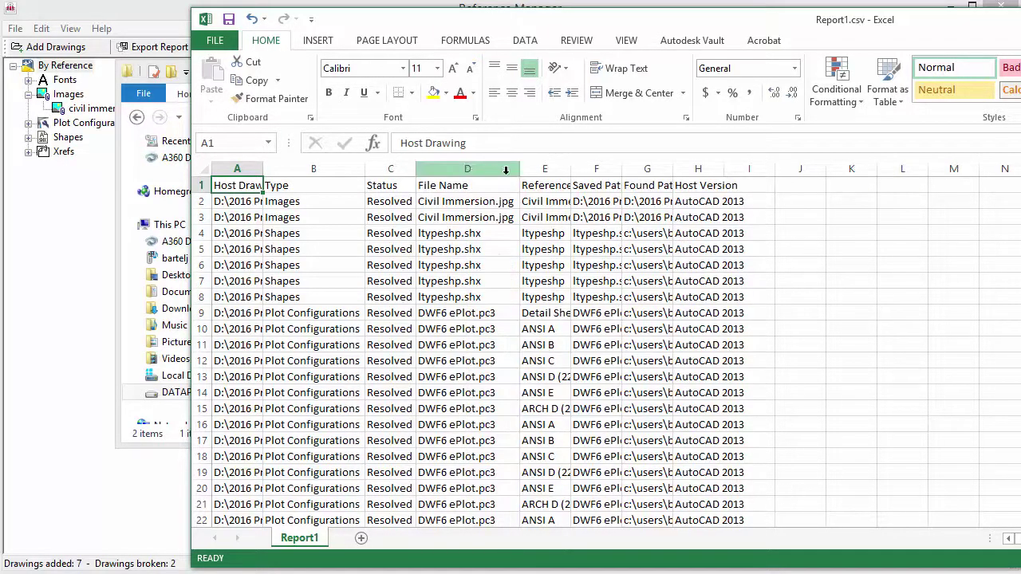
pyautogui.doubleClick(568, 169)
pyautogui.doubleClick(677, 168)
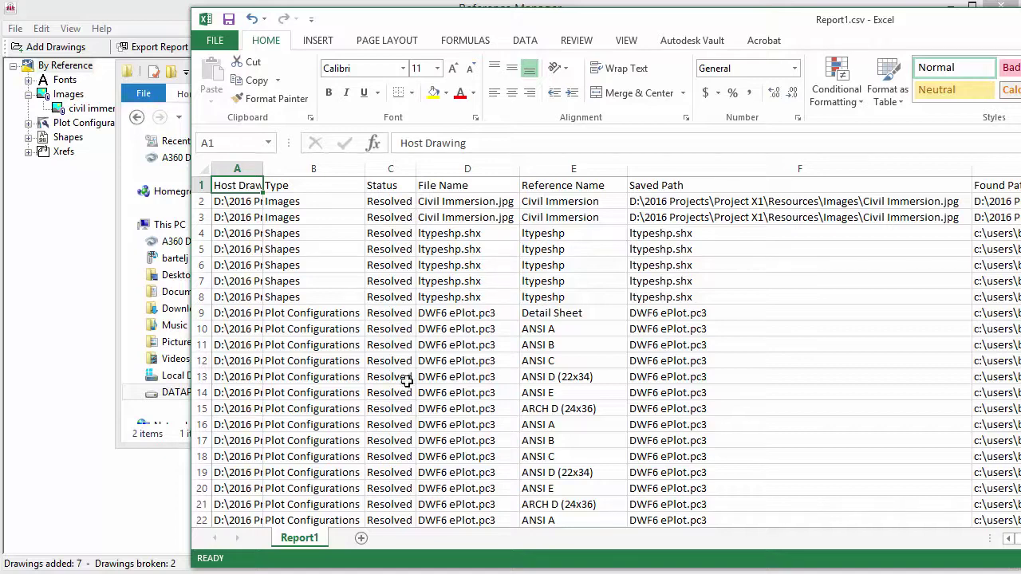
# Close the Report1.csv workbook without saving its changes, and close the 2016 Projects folder window.
pyautogui.moveTo(303, 235); pyautogui.dragTo(663, 296)
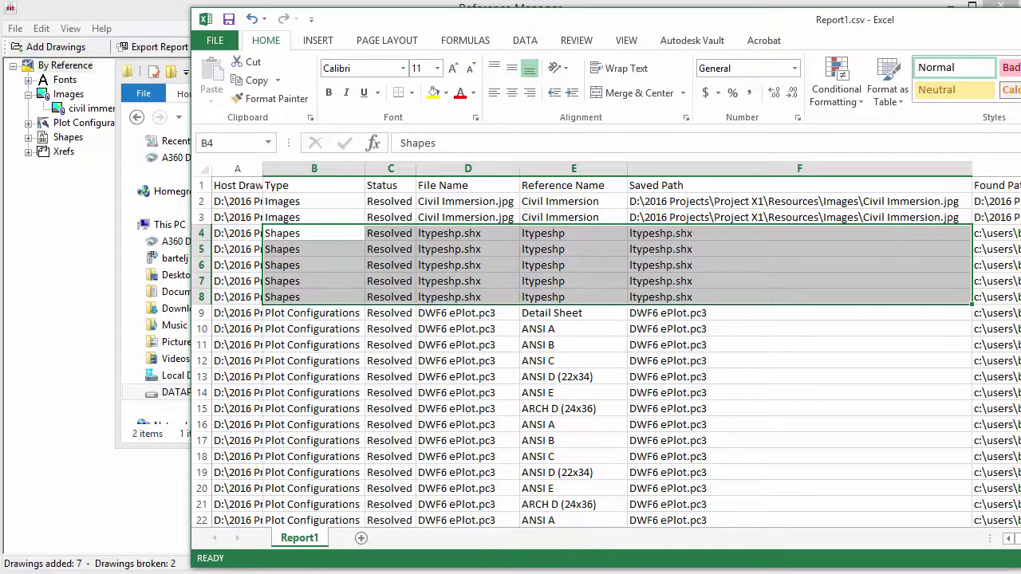
pyautogui.hotkey('alt', 'F4')
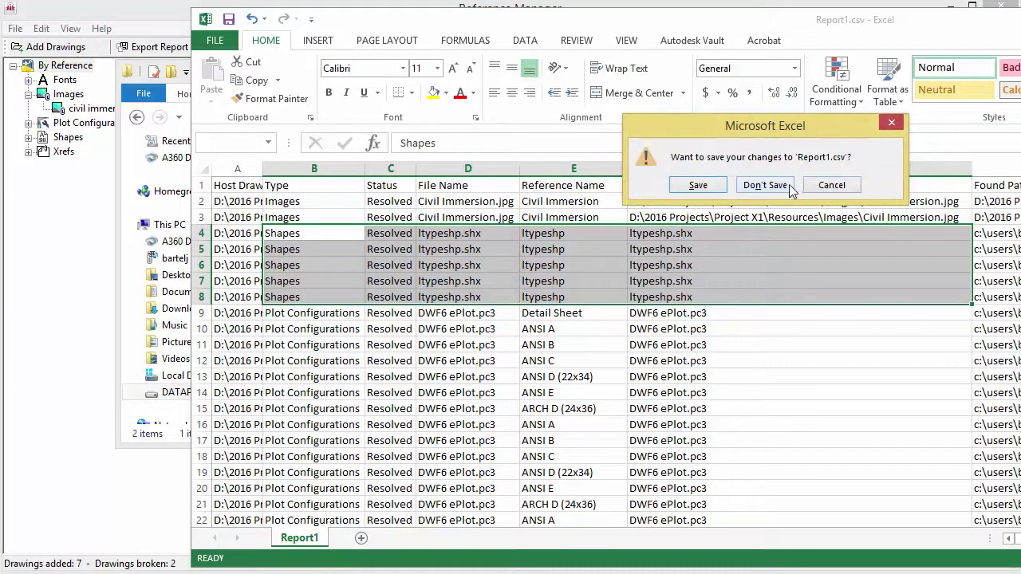
pyautogui.click(761, 186)
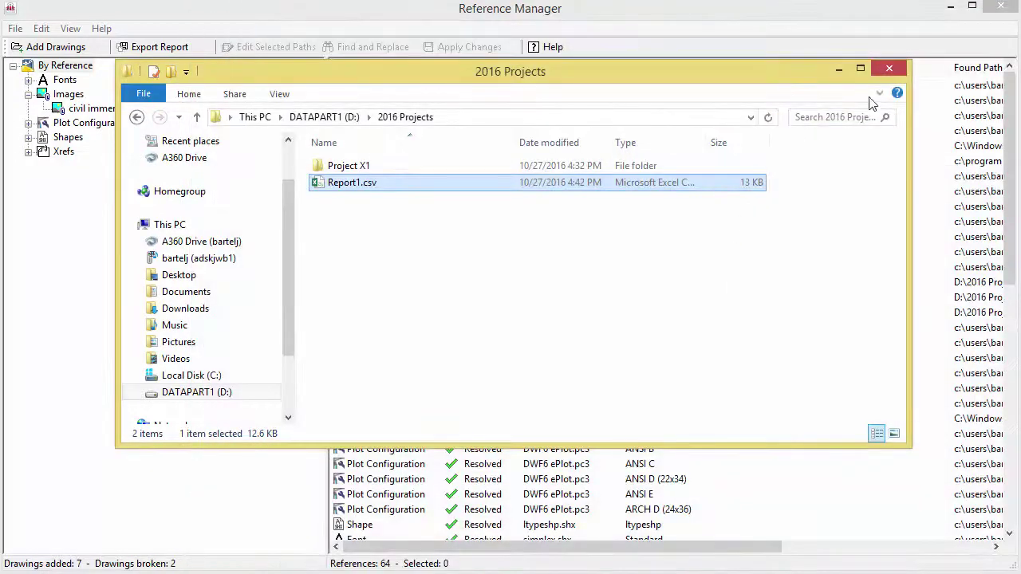
pyautogui.click(890, 72)
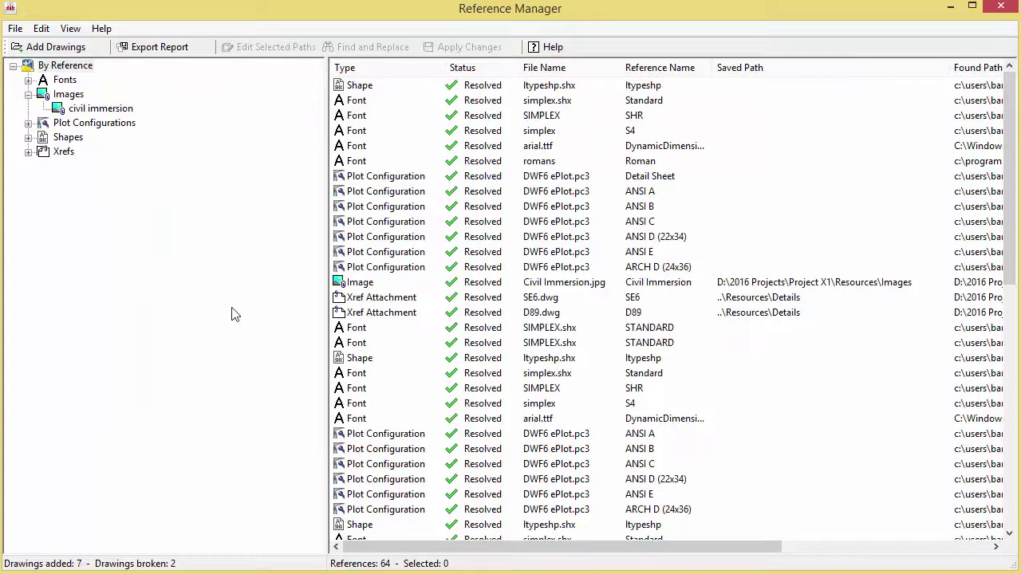
# Switch the Reference Manager view to list the references by drawing, and close Reference Manager.
pyautogui.click(71, 29)
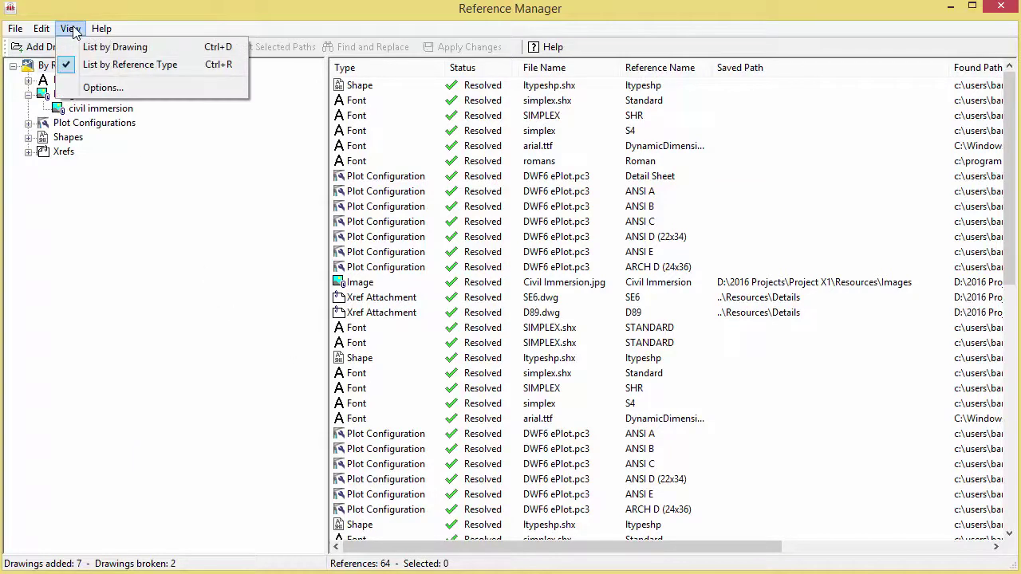
pyautogui.click(104, 48)
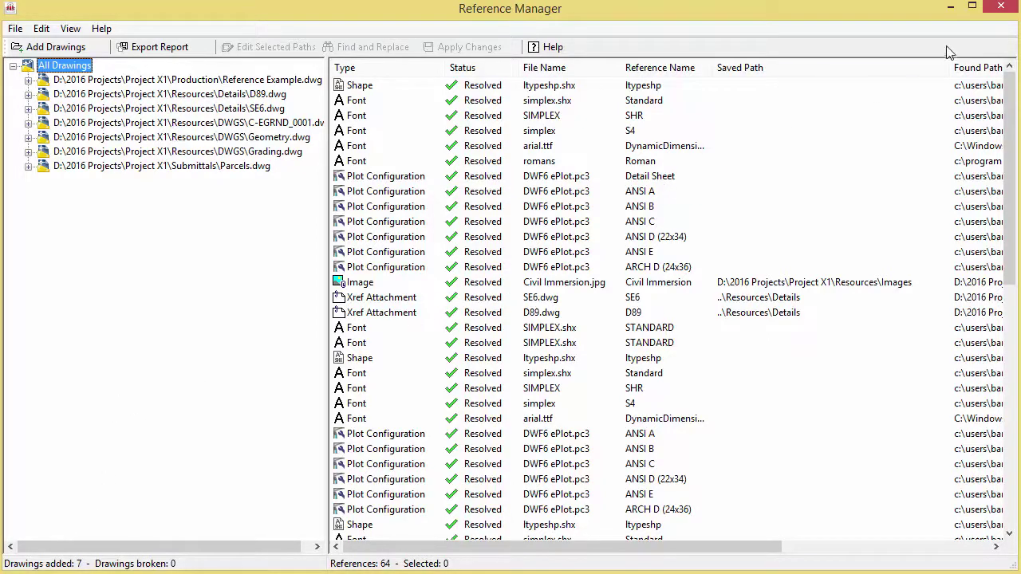
pyautogui.click(1002, 10)
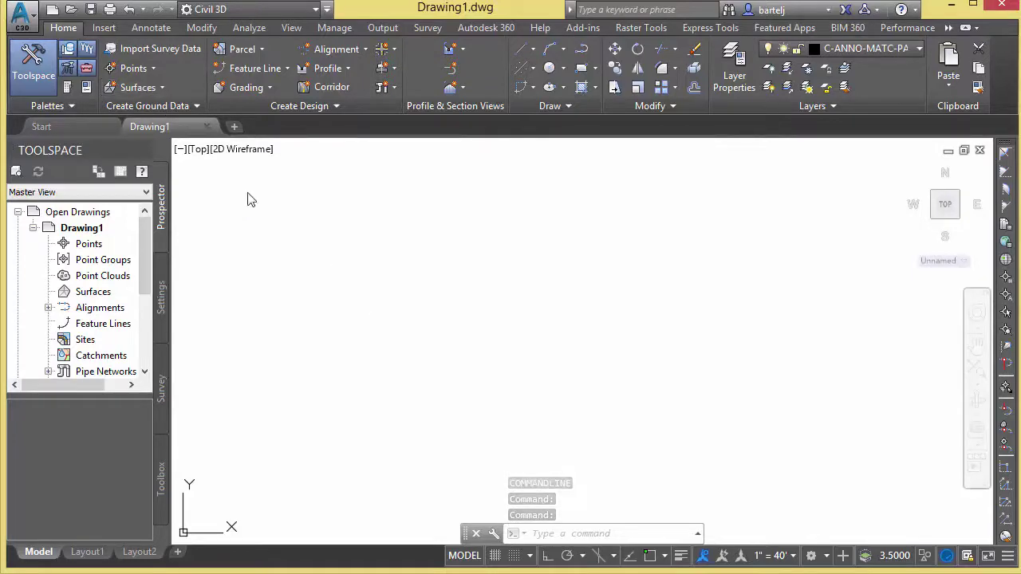
# Switch to AutoCAD Civil 3D and open Reference Example.dwg from D:\2016 Projects\Project X1\Production.
pyautogui.hotkey('ctrl', 'o')
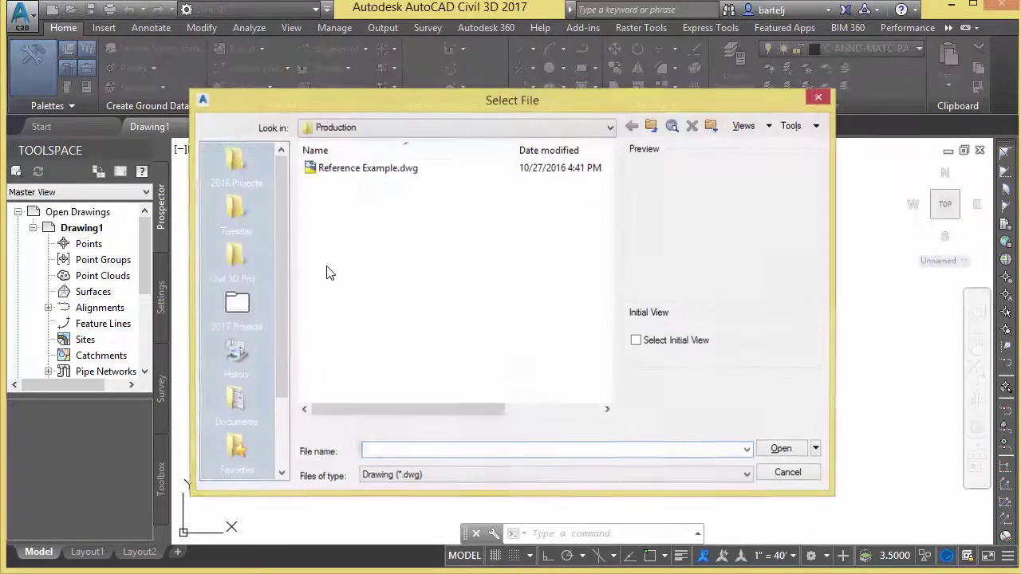
pyautogui.click(349, 172)
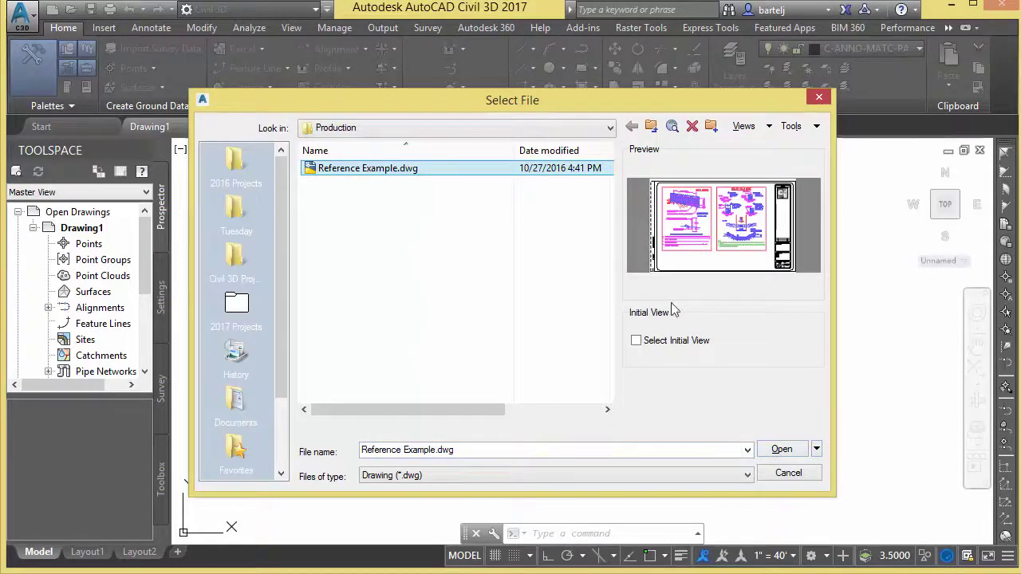
pyautogui.click(608, 126)
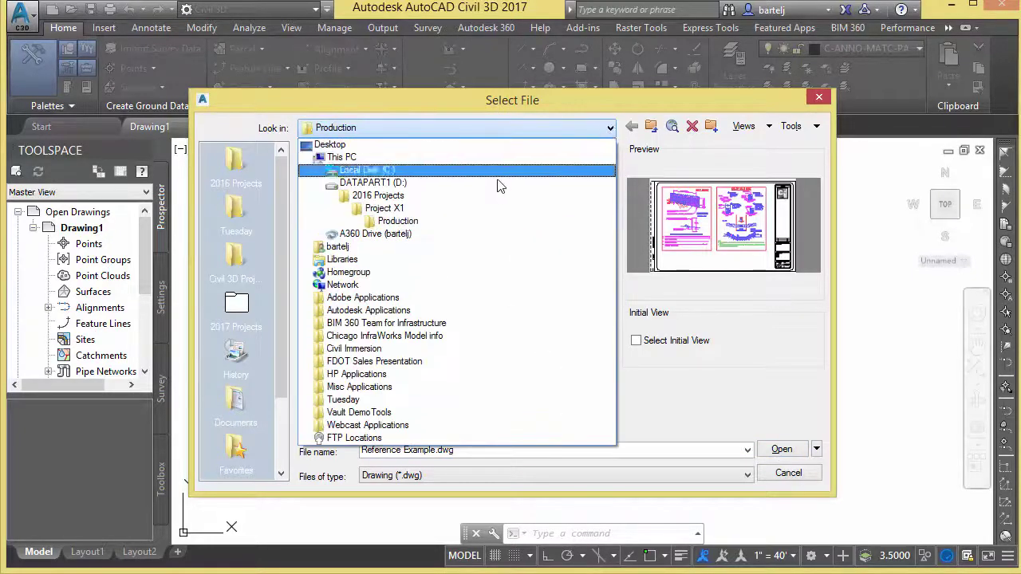
pyautogui.click(419, 221)
pyautogui.click(401, 178)
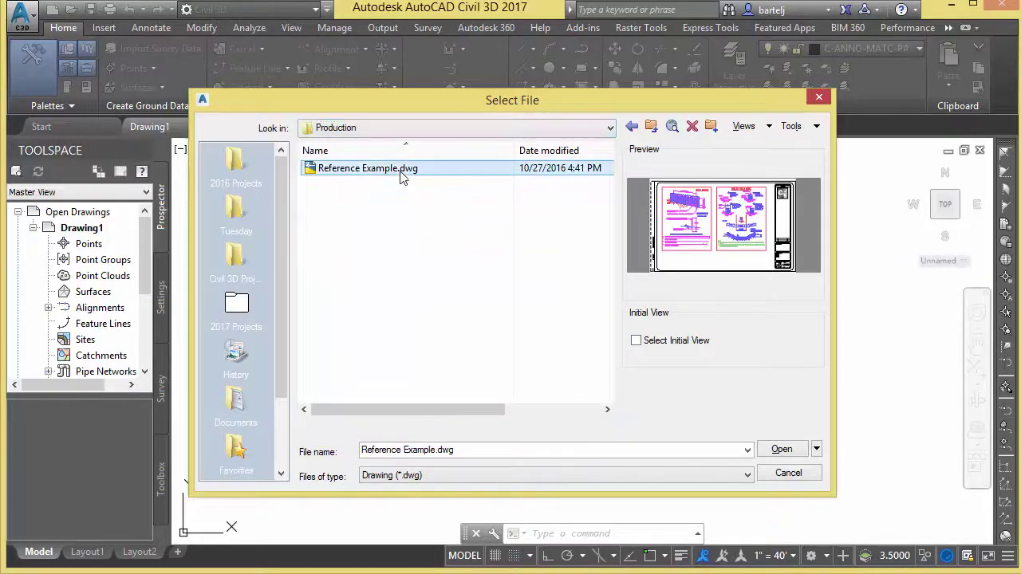
pyautogui.click(781, 449)
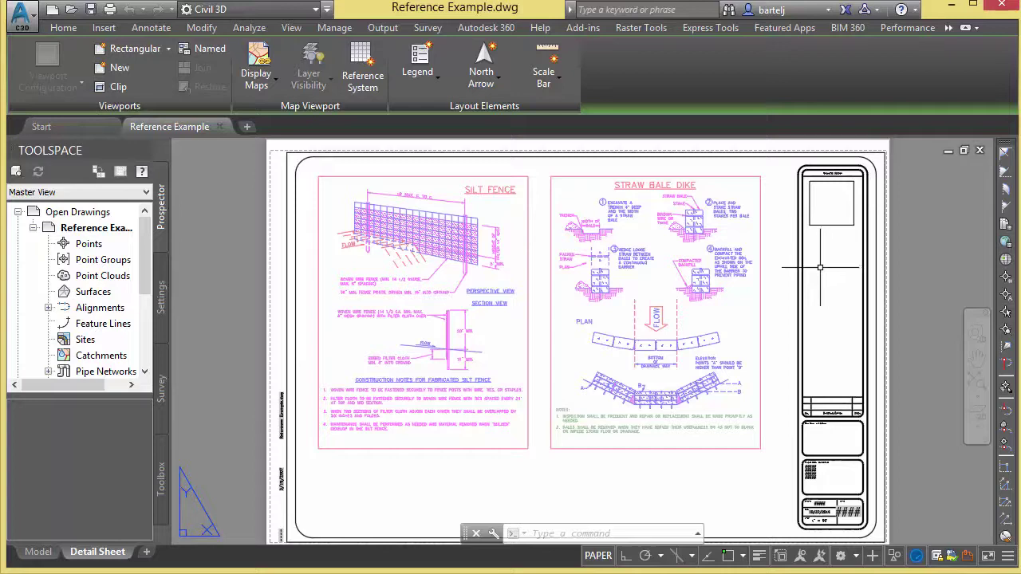
# Open the External References palette, reload the Civil Immersion image reference and close the palette.
pyautogui.write('xr')
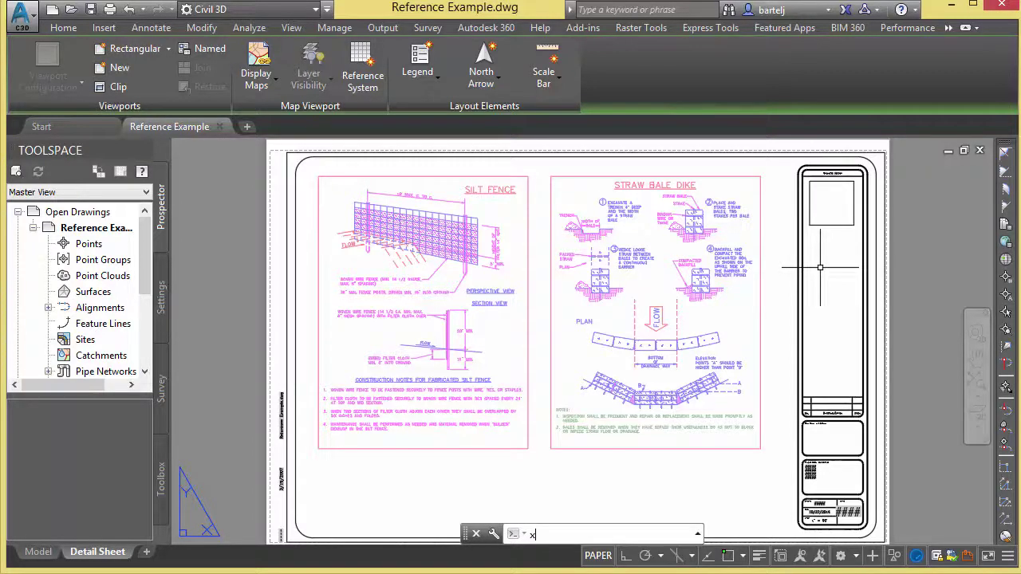
pyautogui.press('Return')
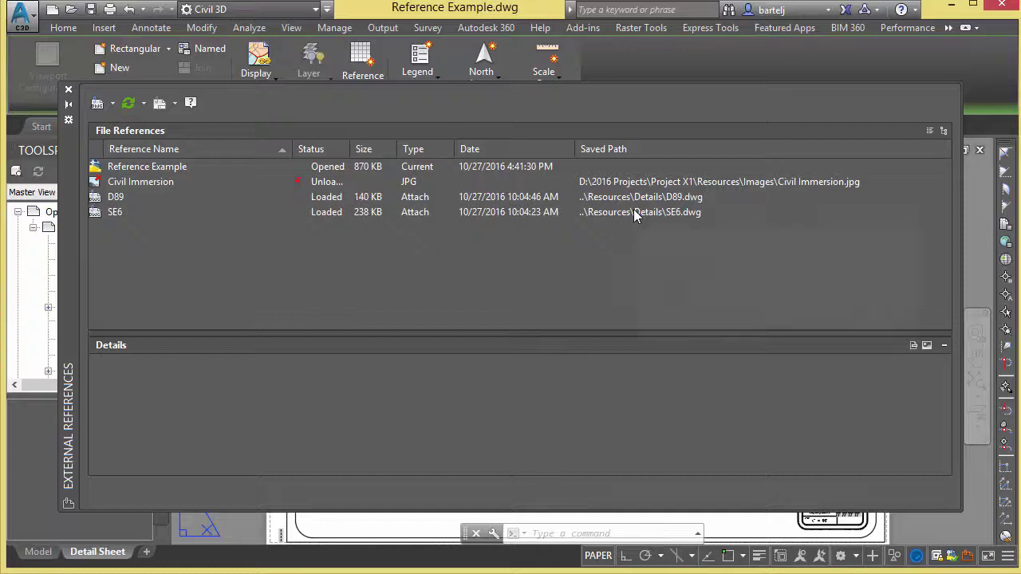
pyautogui.click(128, 182)
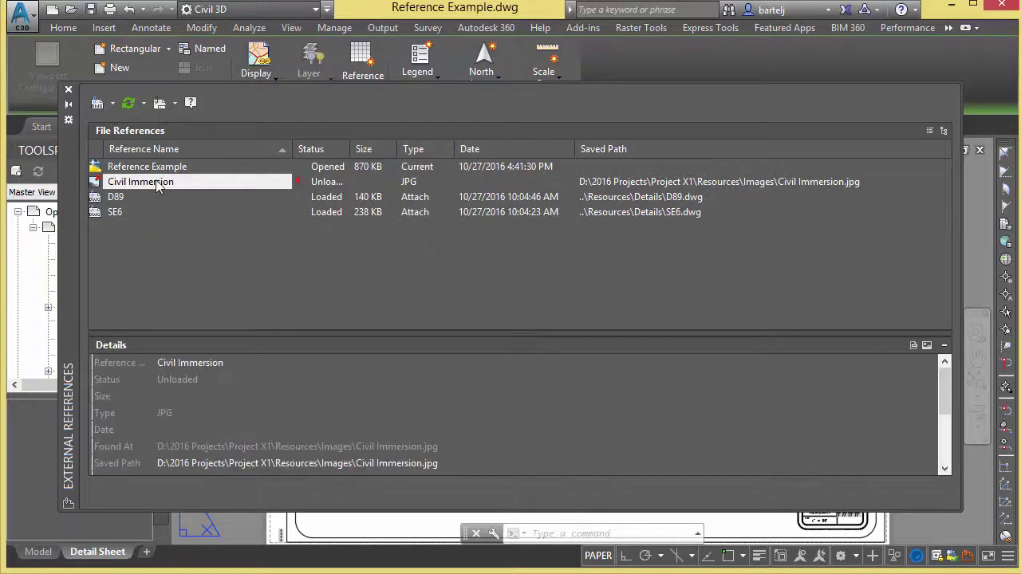
pyautogui.rightClick(157, 187)
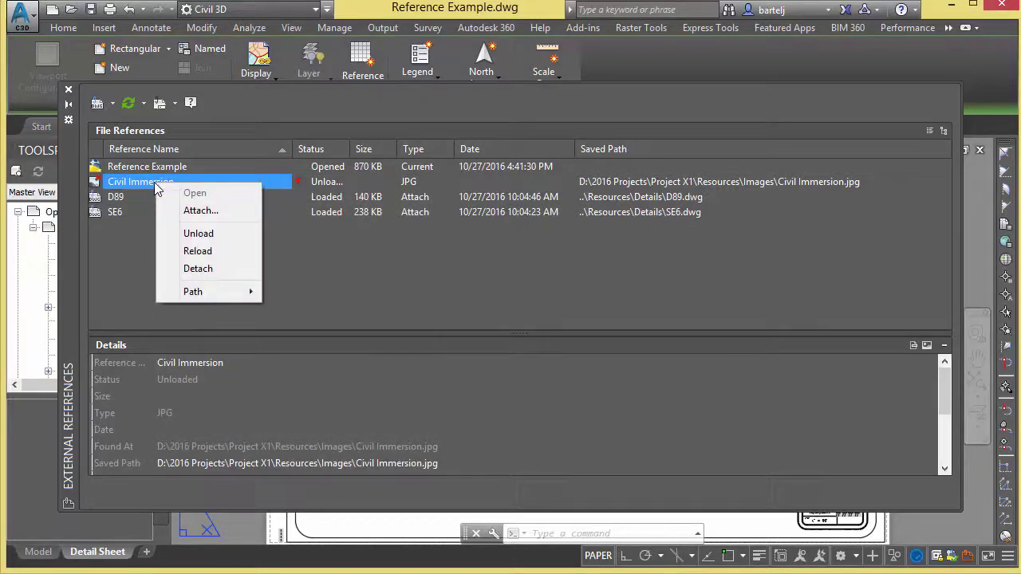
pyautogui.click(200, 251)
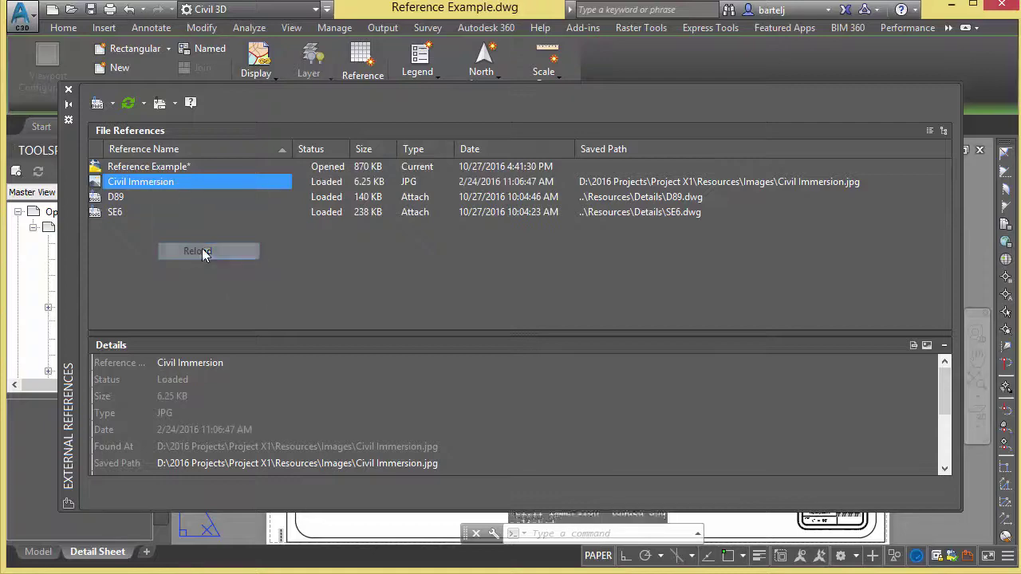
pyautogui.click(69, 91)
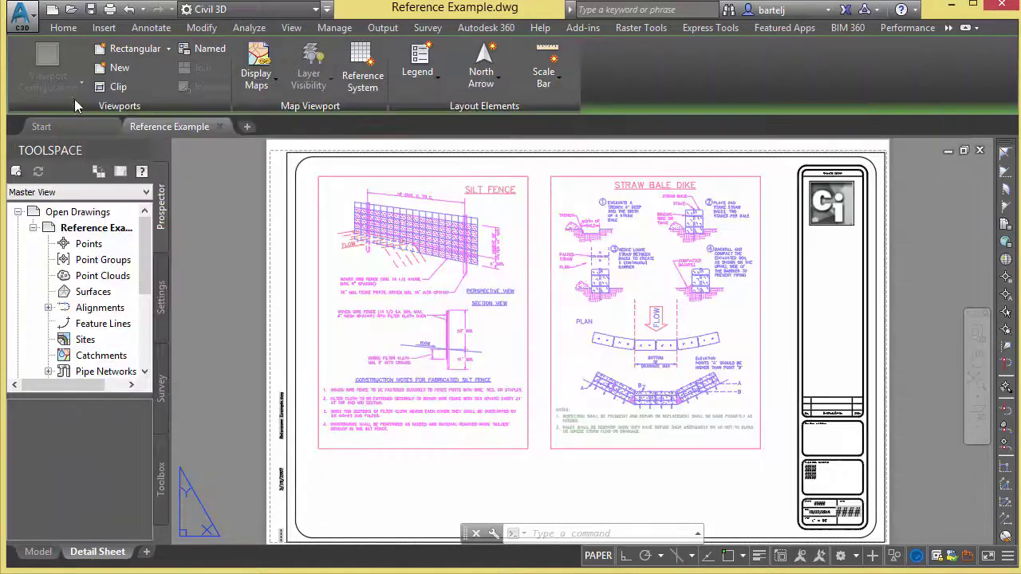